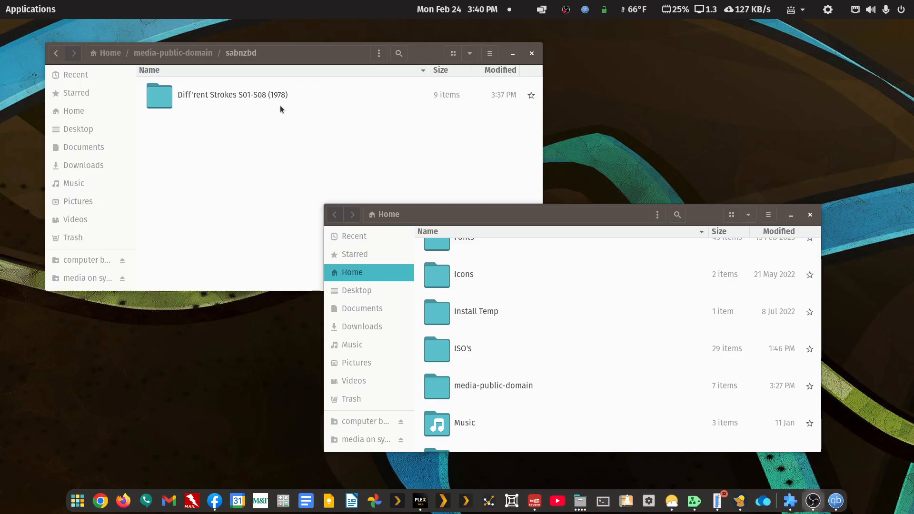
Look over the episode files in the Diff'rent Strokes S01-S08 (1978) folder and the folder list in Home.
{"action": "double_click", "coordinate": [239, 92]}
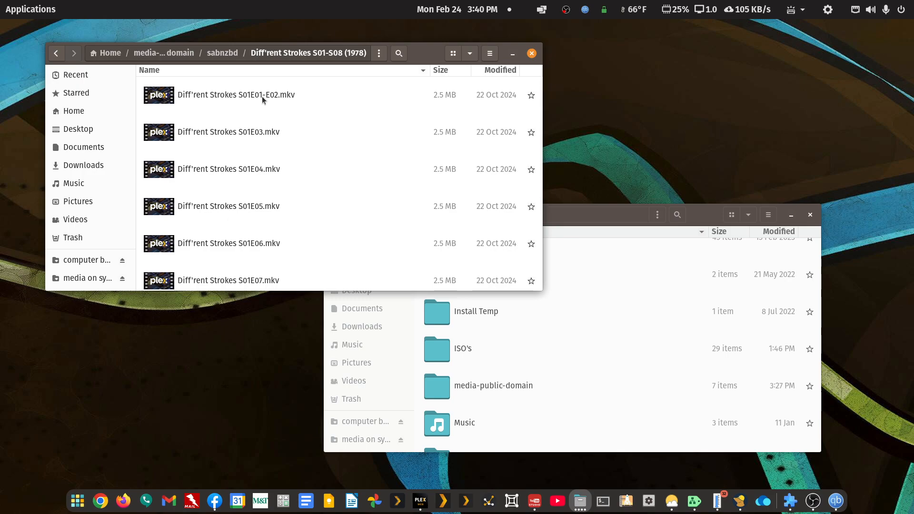
{"action": "left_click", "coordinate": [56, 57]}
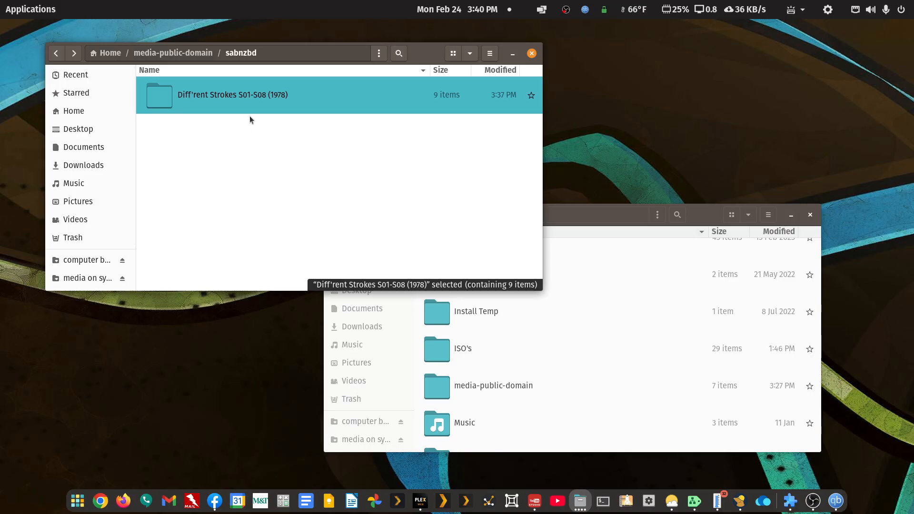
{"action": "left_click", "coordinate": [707, 220]}
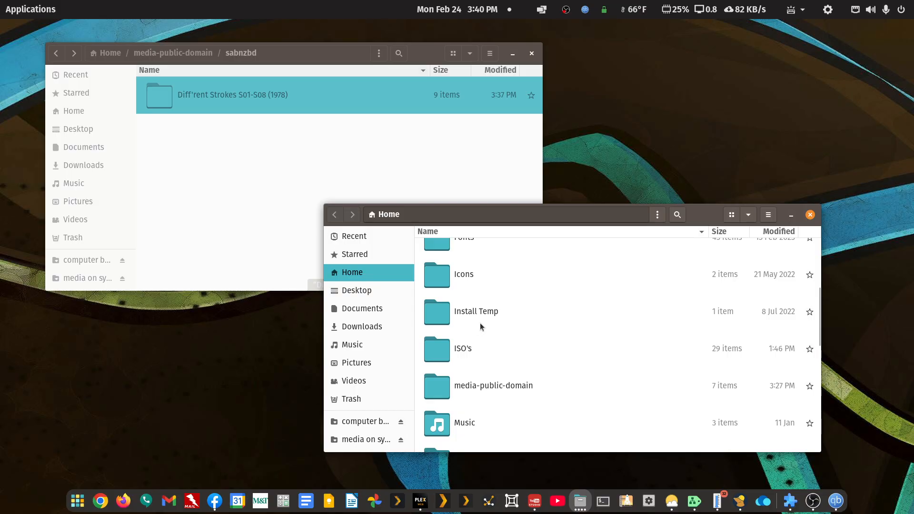
{"action": "scroll", "coordinate": [548, 319], "scroll_direction": "up", "scroll_amount": 3}
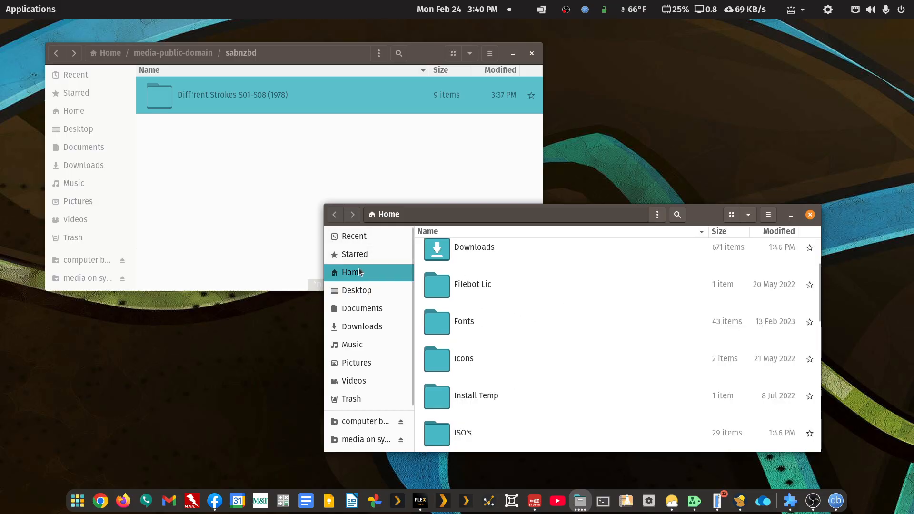
{"action": "scroll", "coordinate": [525, 319], "scroll_direction": "down", "scroll_amount": 3}
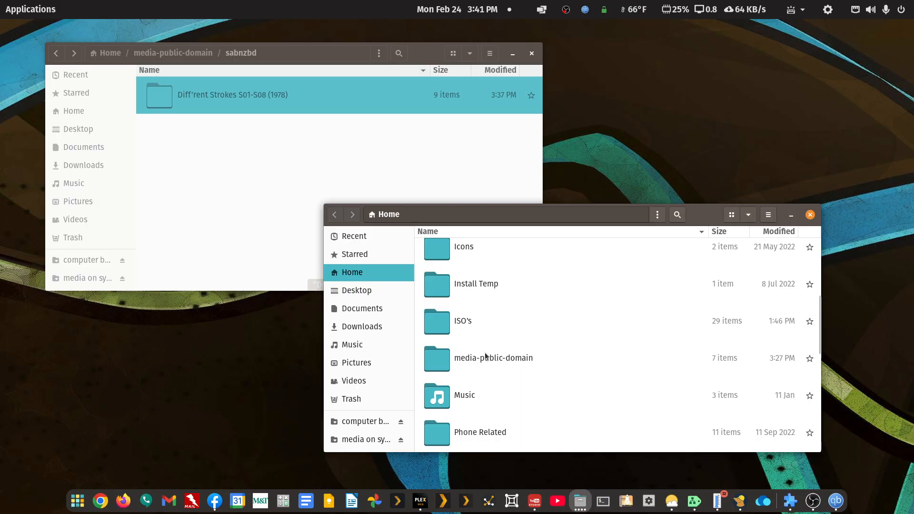
{"action": "left_click", "coordinate": [438, 55]}
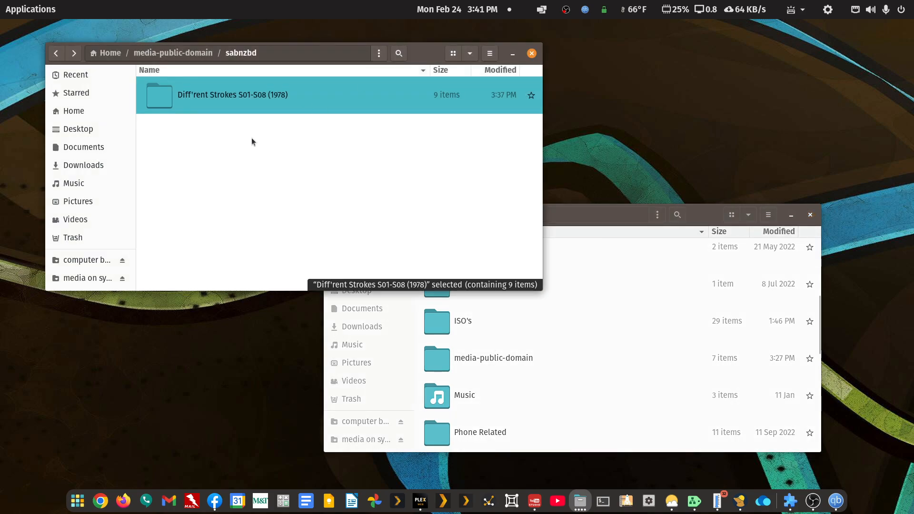
Open the Diff'rent Strokes S01-S08 (1978) folder in FileBot to load its episode files for renaming.
{"action": "right_click", "coordinate": [233, 97]}
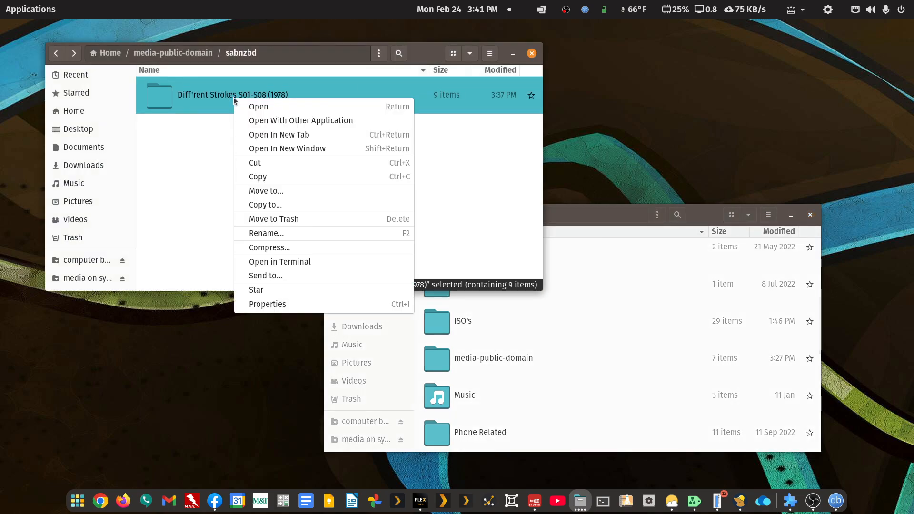
{"action": "left_click", "coordinate": [198, 127]}
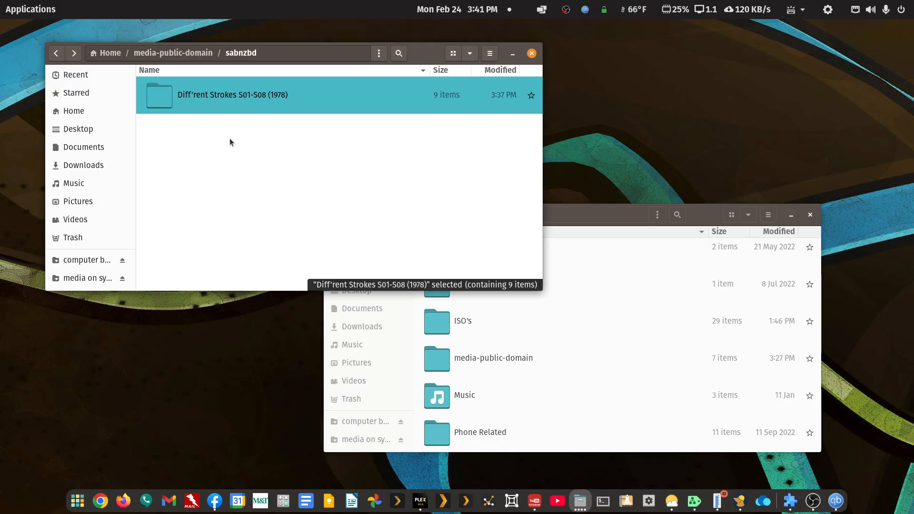
{"action": "right_click", "coordinate": [236, 96]}
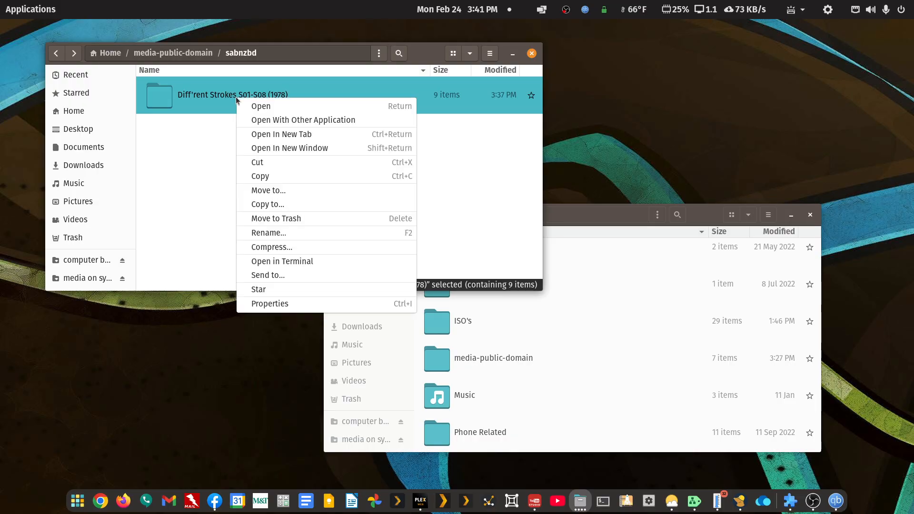
{"action": "left_click", "coordinate": [250, 119]}
{"action": "left_click", "coordinate": [373, 79]}
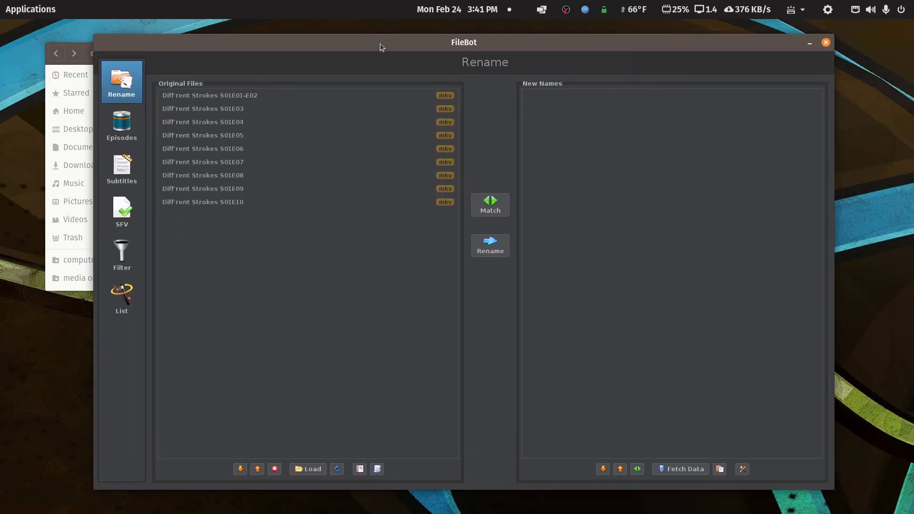
Match the episodes with the "2 - TV Series - TVDB Structure By Airdate" preset, rename the files and close FileBot.
{"action": "left_click", "coordinate": [377, 470]}
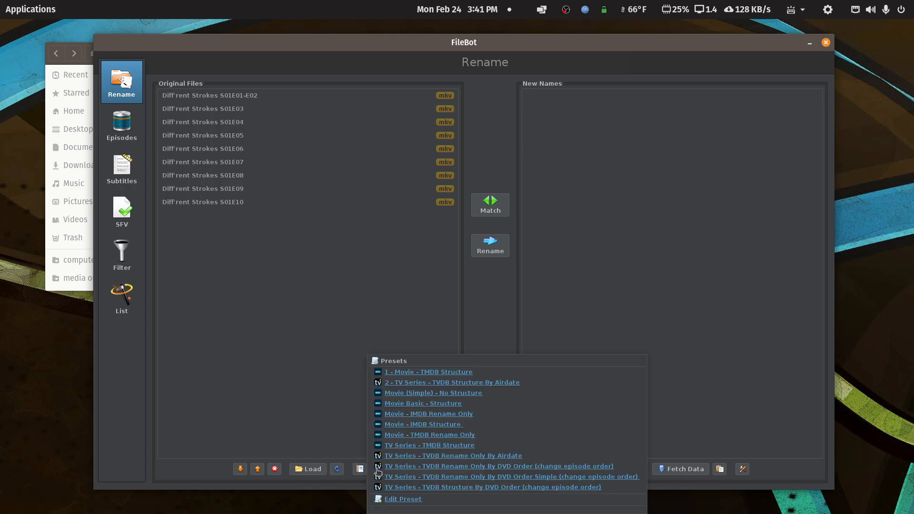
{"action": "left_click", "coordinate": [429, 385]}
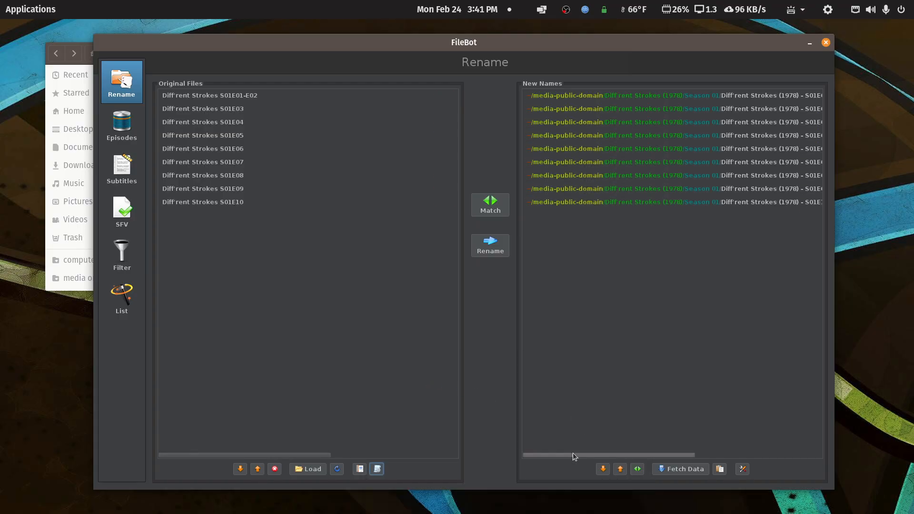
{"action": "mouse_move", "coordinate": [571, 455]}
{"action": "left_mouse_down"}
{"action": "mouse_move", "coordinate": [599, 455]}
{"action": "mouse_move", "coordinate": [574, 456]}
{"action": "left_mouse_up"}
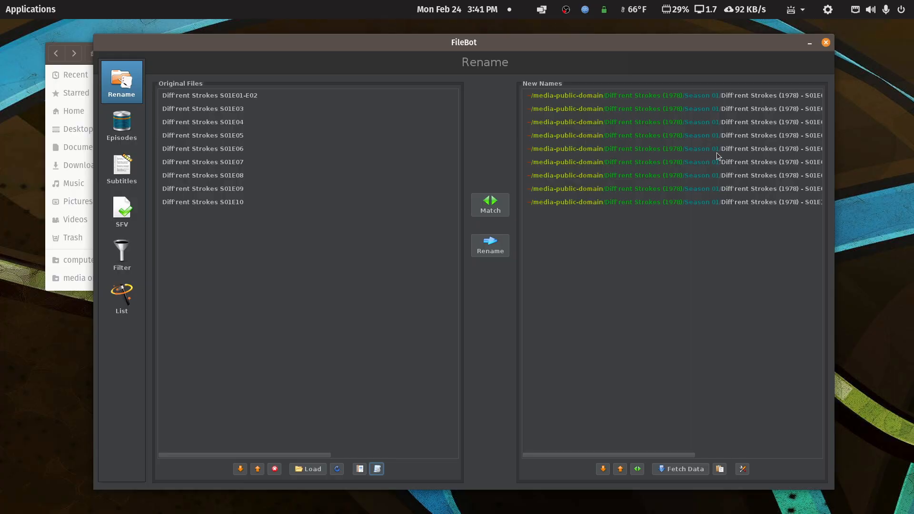
{"action": "left_click_drag", "start_coordinate": [598, 456], "coordinate": [700, 464]}
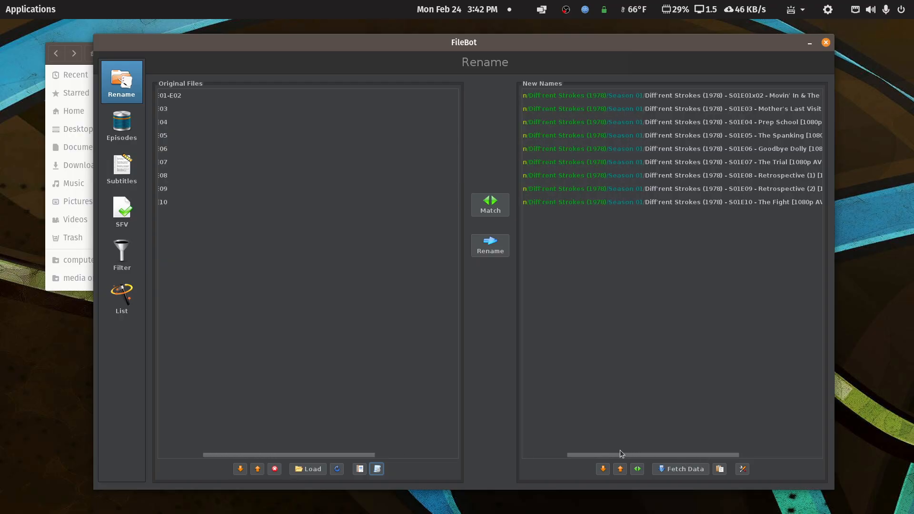
{"action": "left_click", "coordinate": [507, 255]}
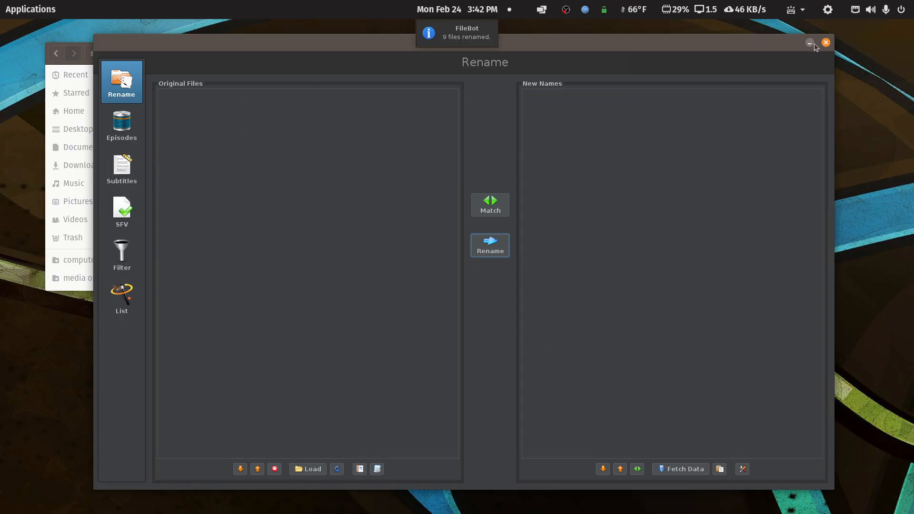
{"action": "left_click", "coordinate": [830, 45]}
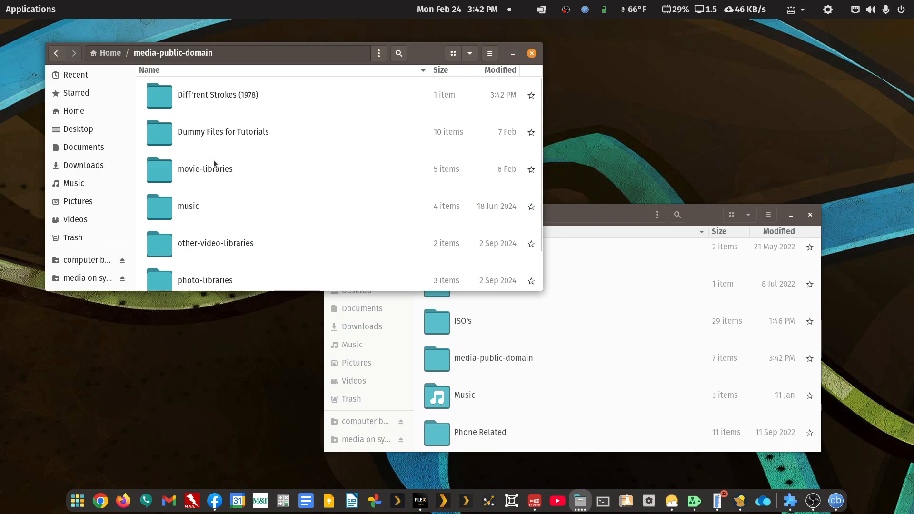
Check the renamed episodes in Season 01 of the Diff'rent Strokes (1978) folder and return to media-public-domain.
{"action": "double_click", "coordinate": [218, 97]}
{"action": "double_click", "coordinate": [207, 99]}
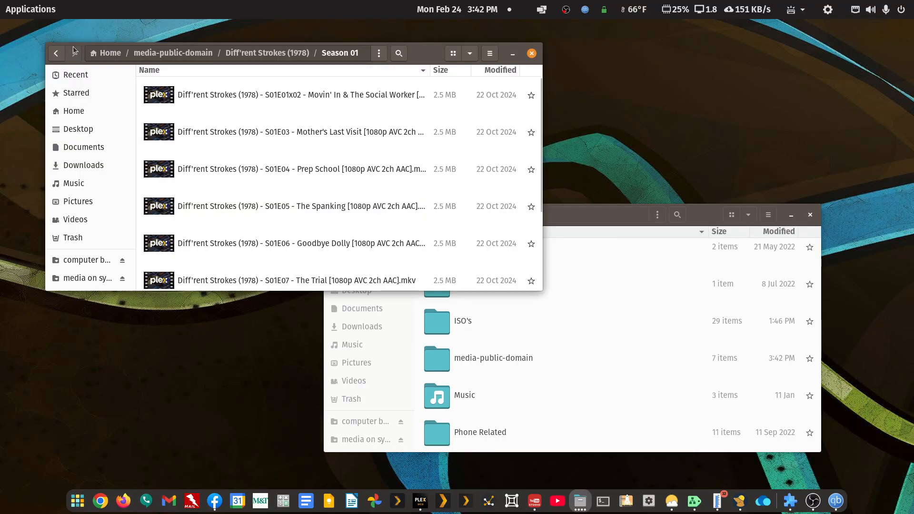
{"action": "left_click", "coordinate": [55, 54]}
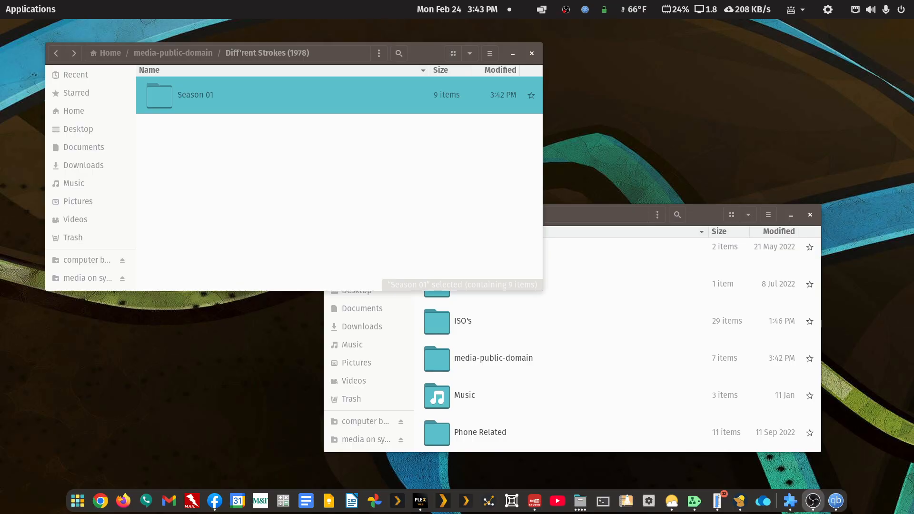
{"action": "left_click", "coordinate": [57, 54]}
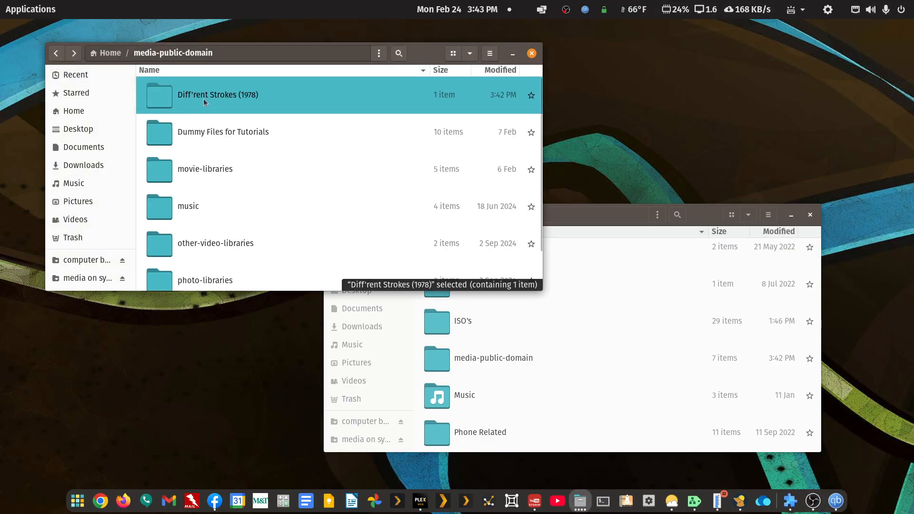
Open the Diff'rent Strokes (1978) folder in FileBot to load its renamed episodes.
{"action": "right_click", "coordinate": [204, 98]}
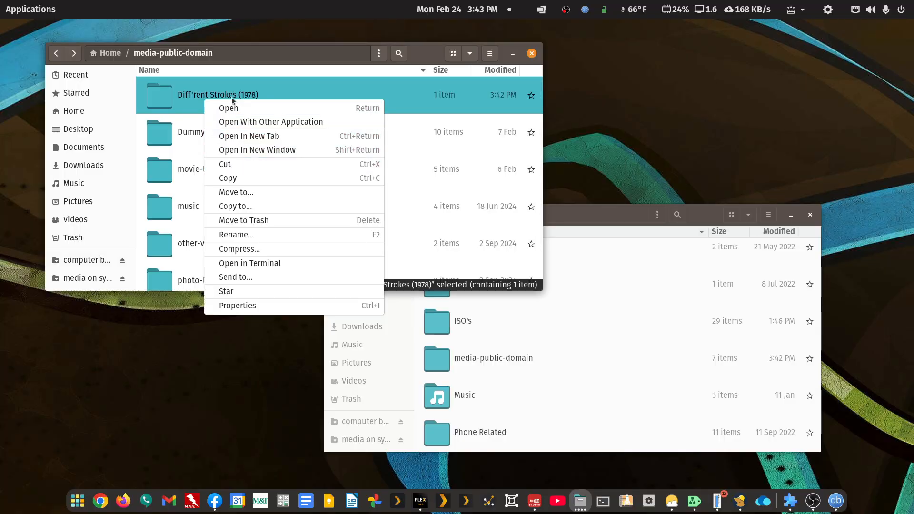
{"action": "left_click", "coordinate": [426, 50]}
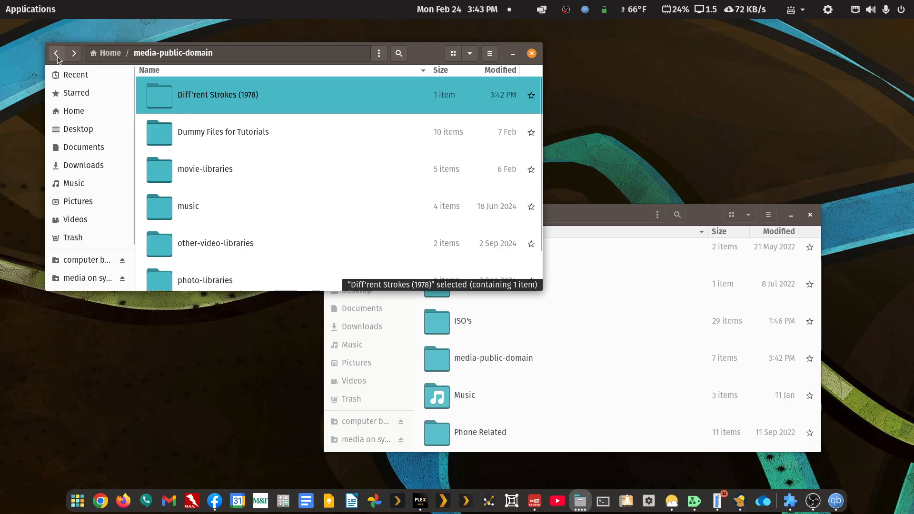
{"action": "right_click", "coordinate": [219, 98]}
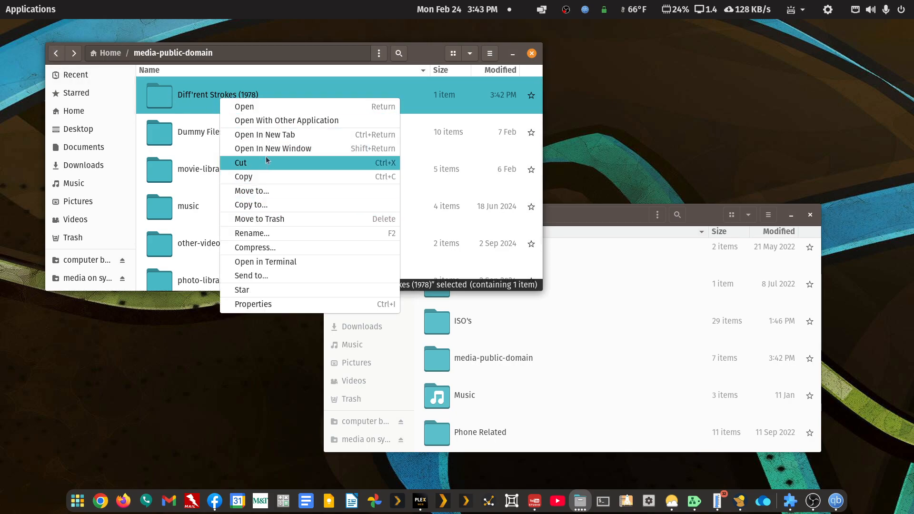
{"action": "left_click", "coordinate": [279, 121]}
{"action": "left_click", "coordinate": [372, 79]}
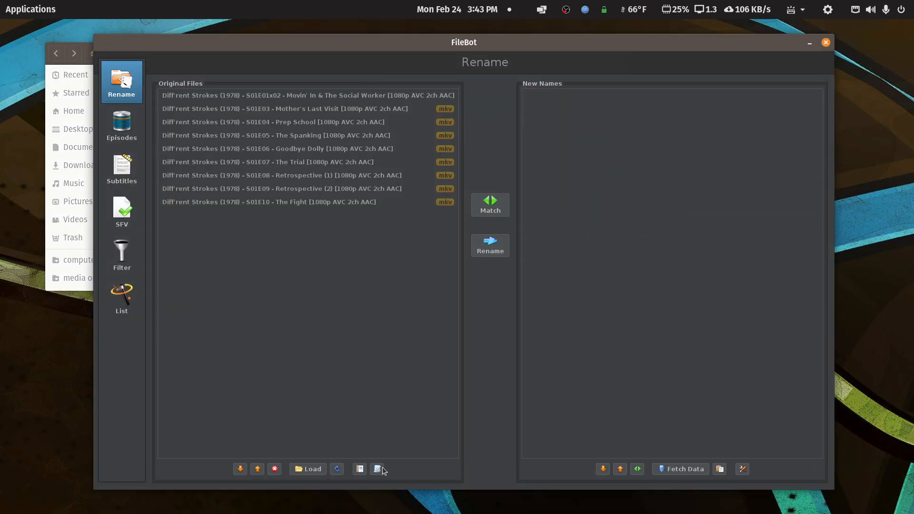
Match the episodes with the "Organize Episodes for Plex" preset, rename the files and close FileBot.
{"action": "left_click", "coordinate": [382, 471]}
{"action": "left_click", "coordinate": [353, 410]}
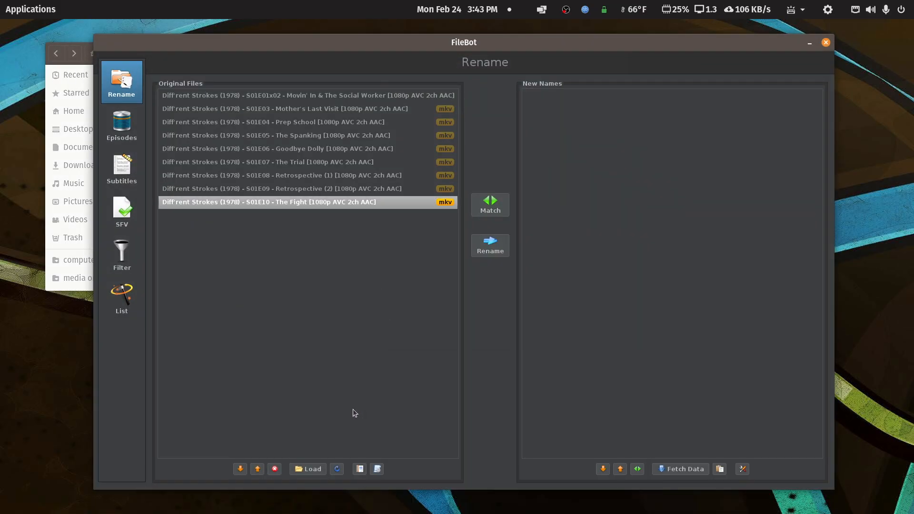
{"action": "left_click", "coordinate": [377, 469]}
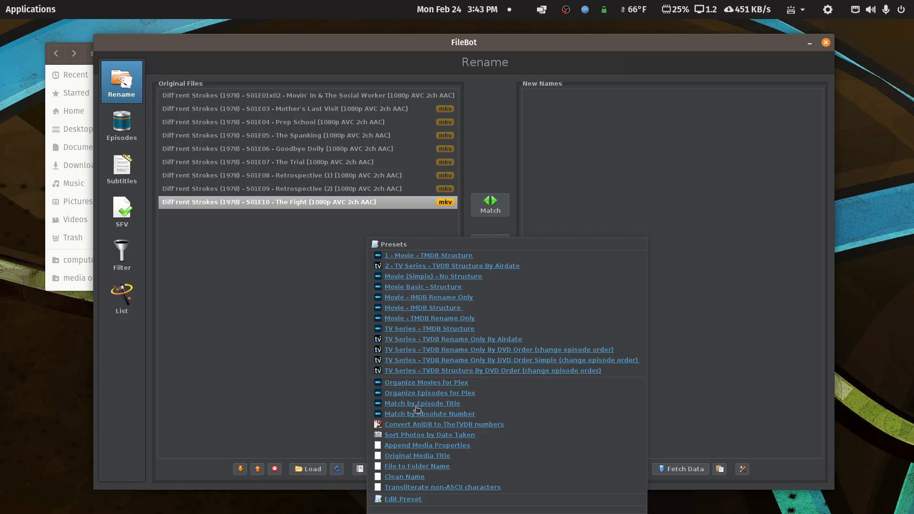
{"action": "left_click", "coordinate": [443, 397]}
{"action": "double_click", "coordinate": [607, 42]}
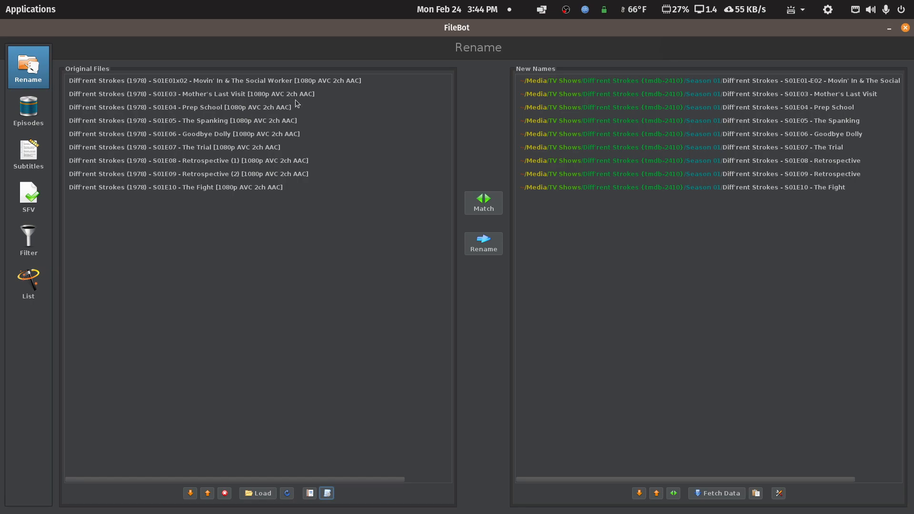
{"action": "left_click", "coordinate": [484, 243]}
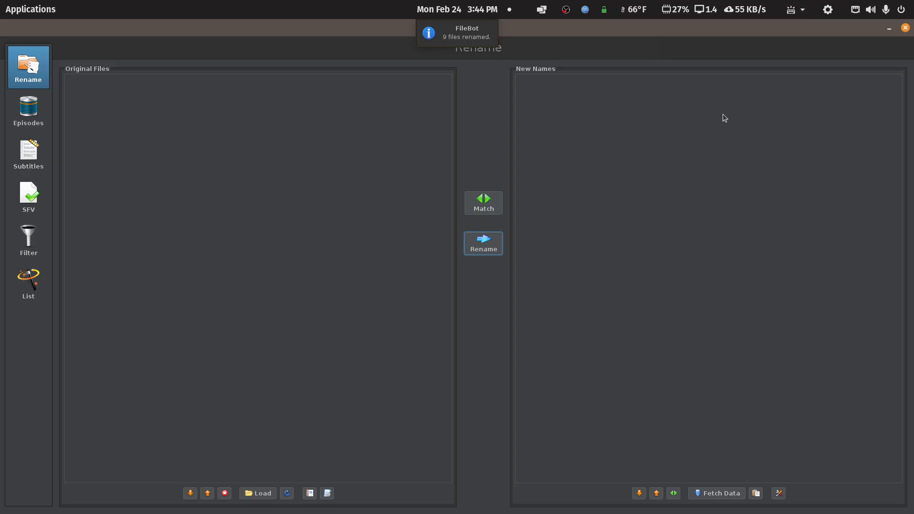
{"action": "left_click", "coordinate": [905, 29]}
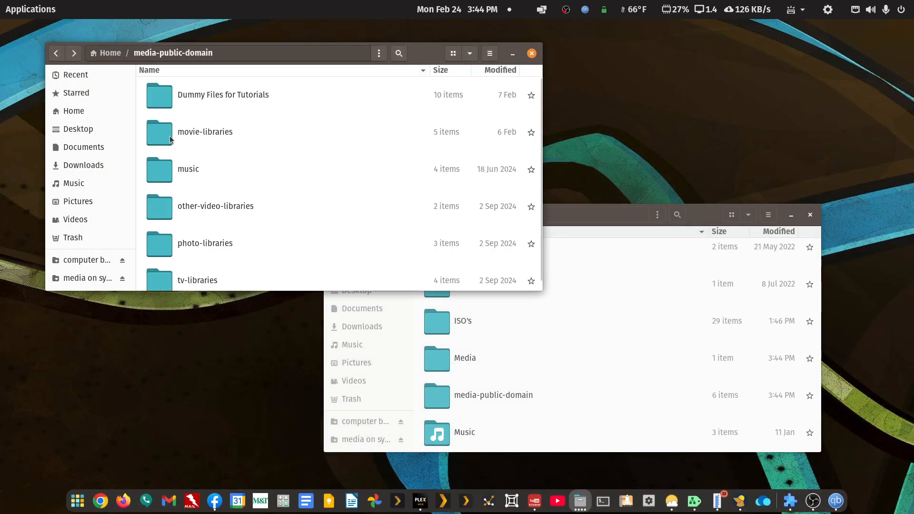
Examine the reorganized episode files in Home under Media, TV Shows, Diff'rent Strokes {tmdb-2410}, Season 01.
{"action": "scroll", "coordinate": [182, 134], "scroll_direction": "down", "scroll_amount": 1}
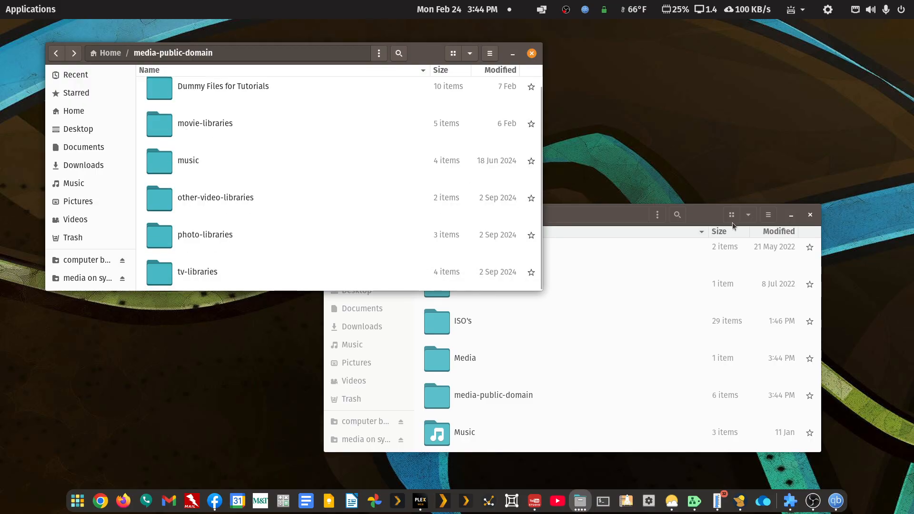
{"action": "left_click", "coordinate": [707, 214]}
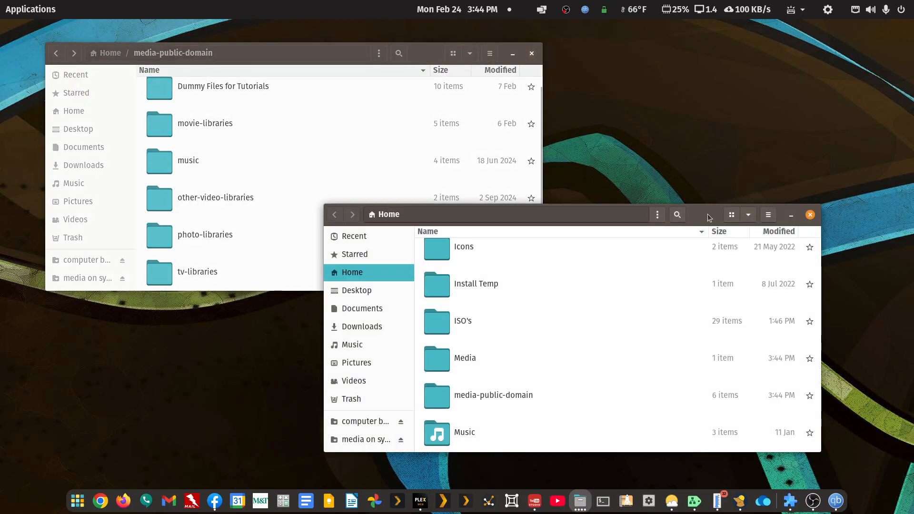
{"action": "double_click", "coordinate": [466, 363]}
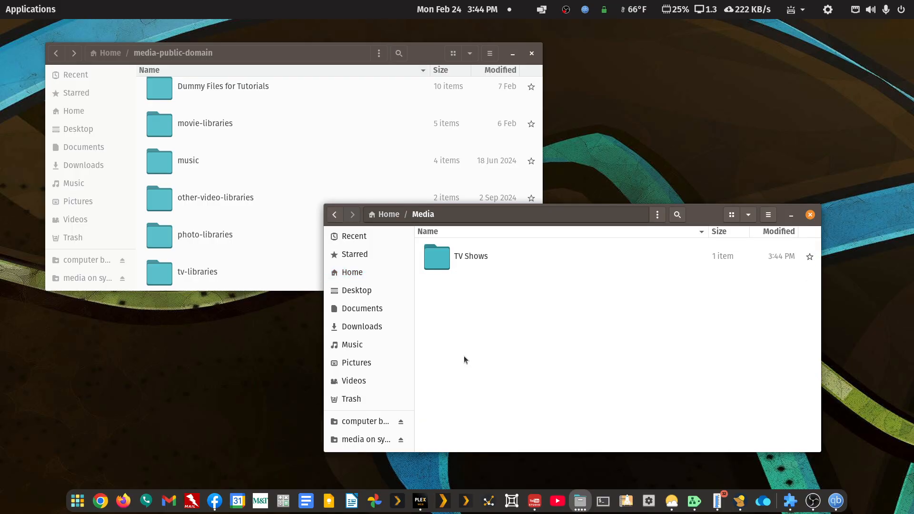
{"action": "left_click", "coordinate": [477, 258]}
{"action": "double_click", "coordinate": [476, 258]}
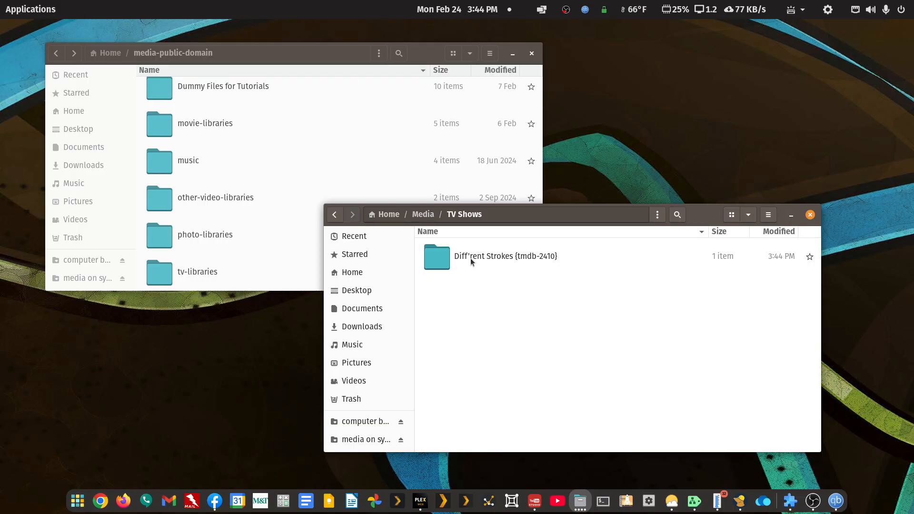
{"action": "double_click", "coordinate": [470, 258]}
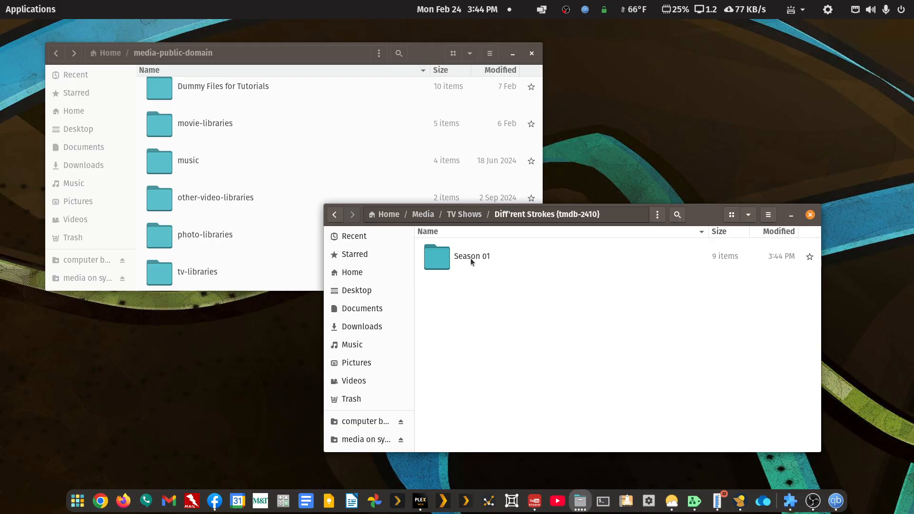
{"action": "double_click", "coordinate": [471, 258]}
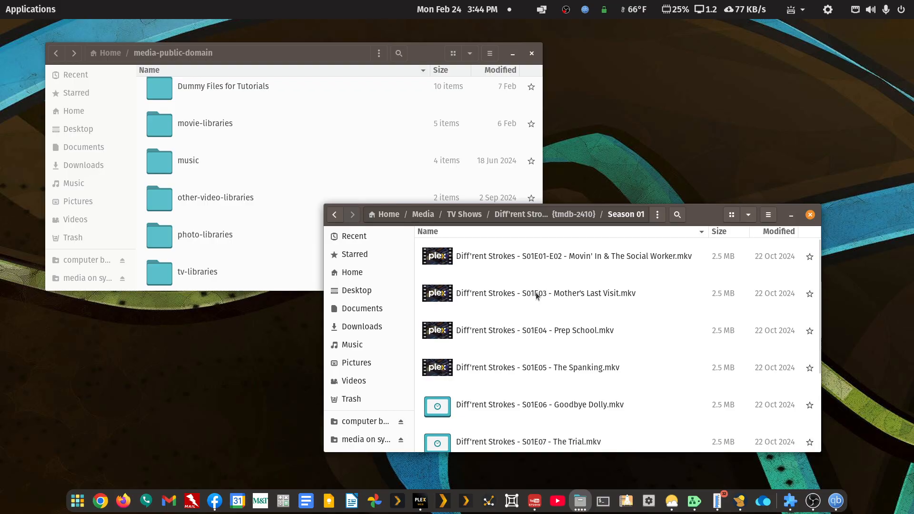
{"action": "scroll", "coordinate": [534, 290], "scroll_direction": "down", "scroll_amount": 3}
{"action": "scroll", "coordinate": [533, 287], "scroll_direction": "up", "scroll_amount": 3}
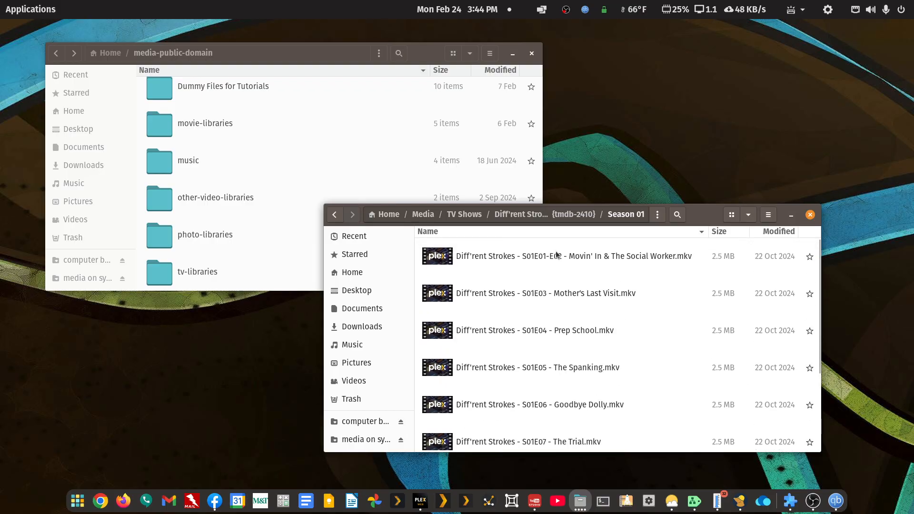
Preview the episode "Diff'rent Strokes - S01E03 - Mother's Last Visit.mkv" in the video player and close it.
{"action": "double_click", "coordinate": [540, 295]}
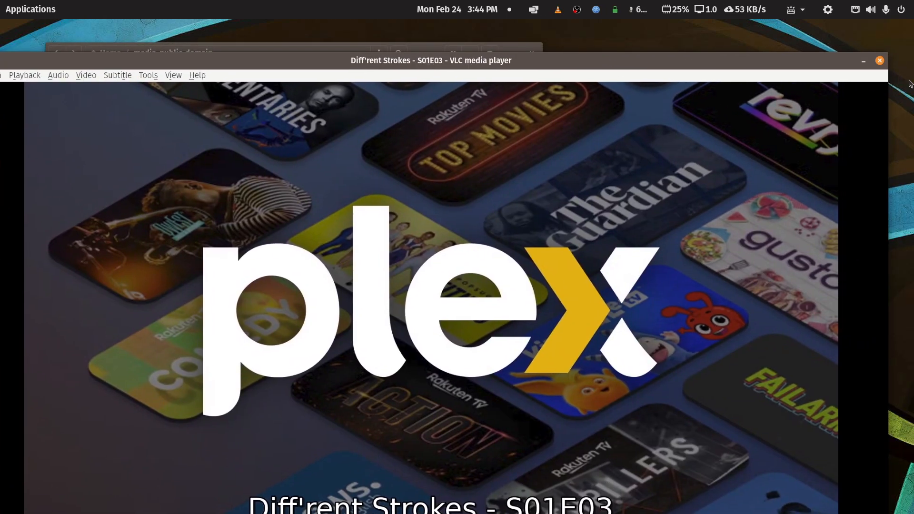
{"action": "left_click", "coordinate": [880, 61]}
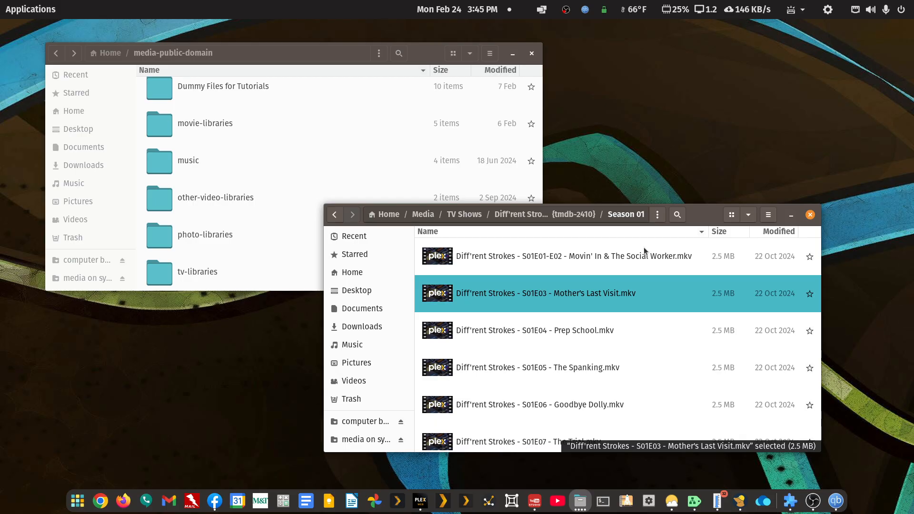
Open a blank LibreOffice Writer document and load the Diff'rent Strokes {tmdb-2410} folder from TV Shows into FileBot.
{"action": "left_click", "coordinate": [352, 501]}
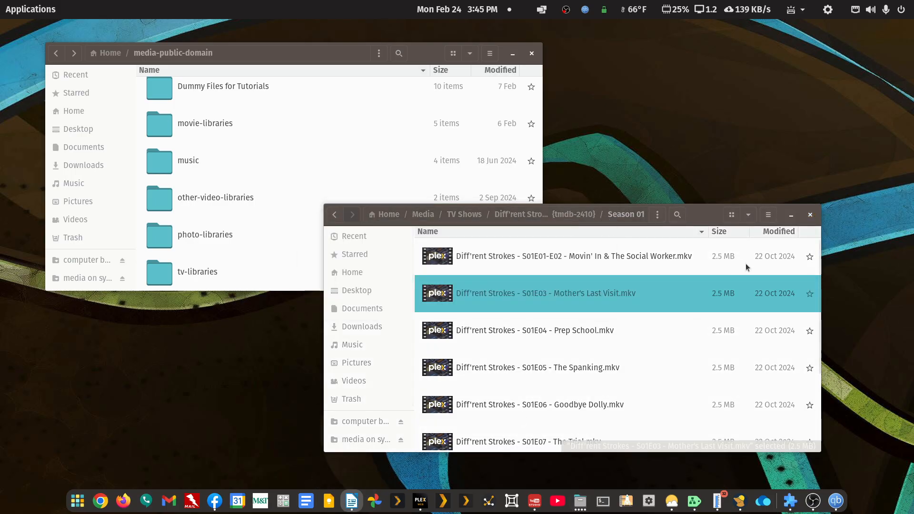
{"action": "left_click", "coordinate": [676, 430]}
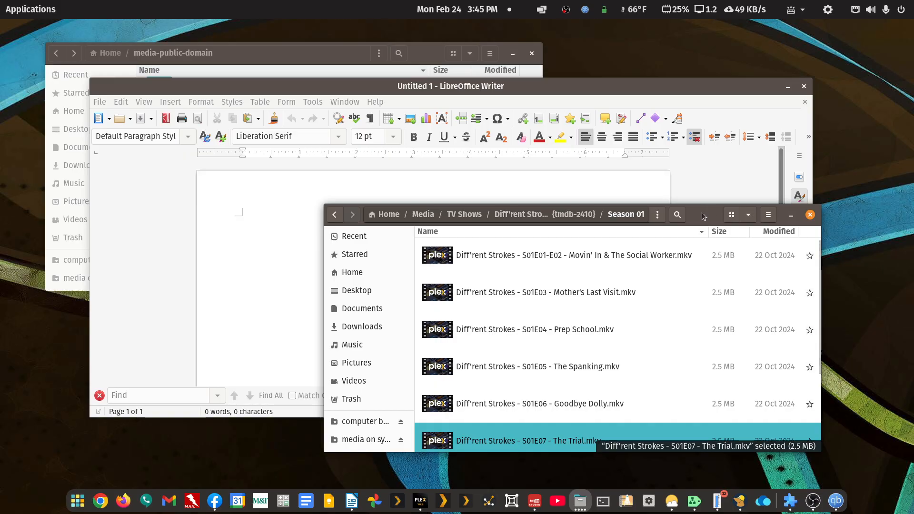
{"action": "left_click", "coordinate": [335, 215]}
{"action": "left_click", "coordinate": [336, 215]}
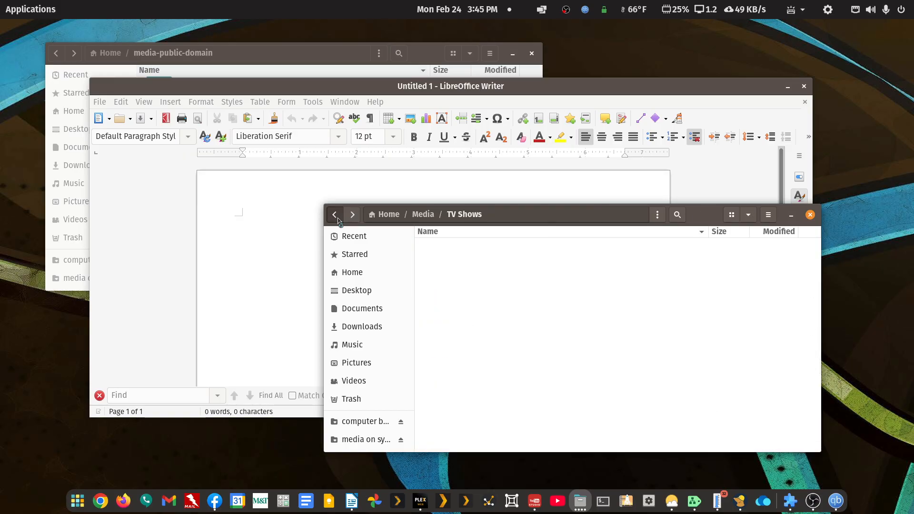
{"action": "right_click", "coordinate": [420, 248]}
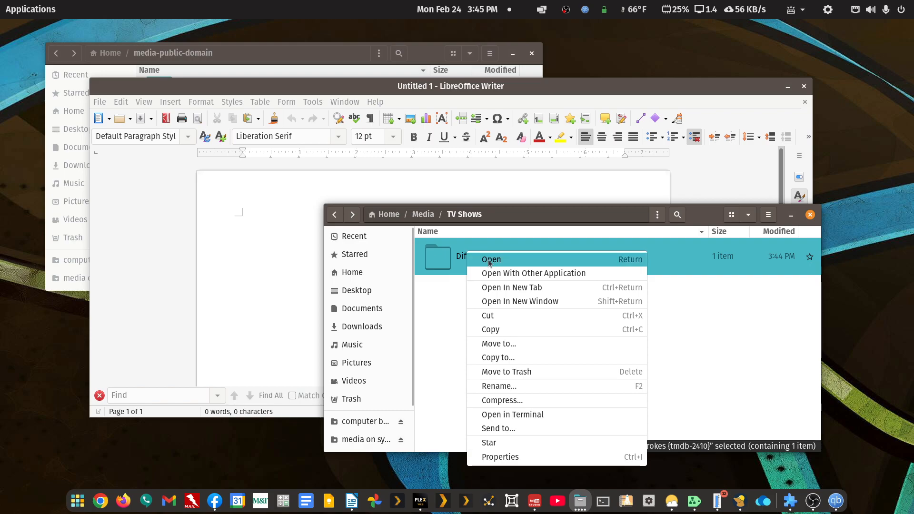
{"action": "left_click", "coordinate": [493, 278]}
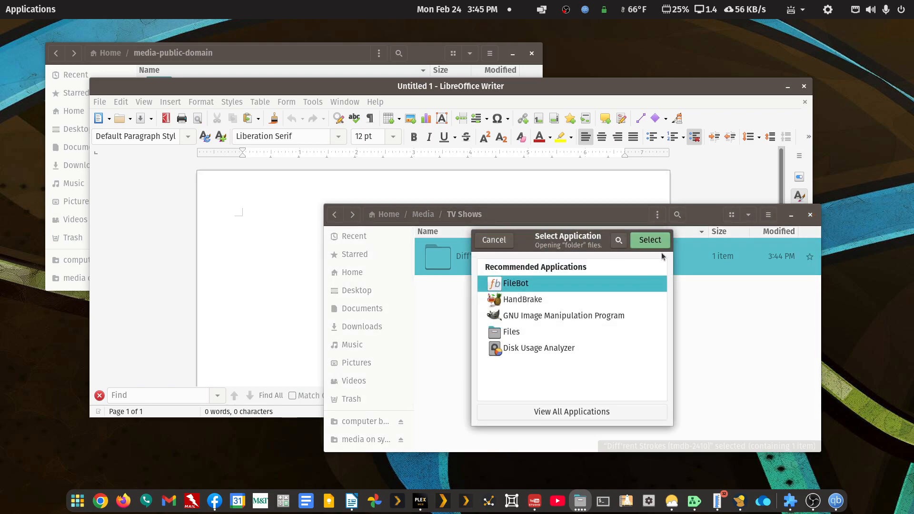
{"action": "left_click", "coordinate": [661, 242]}
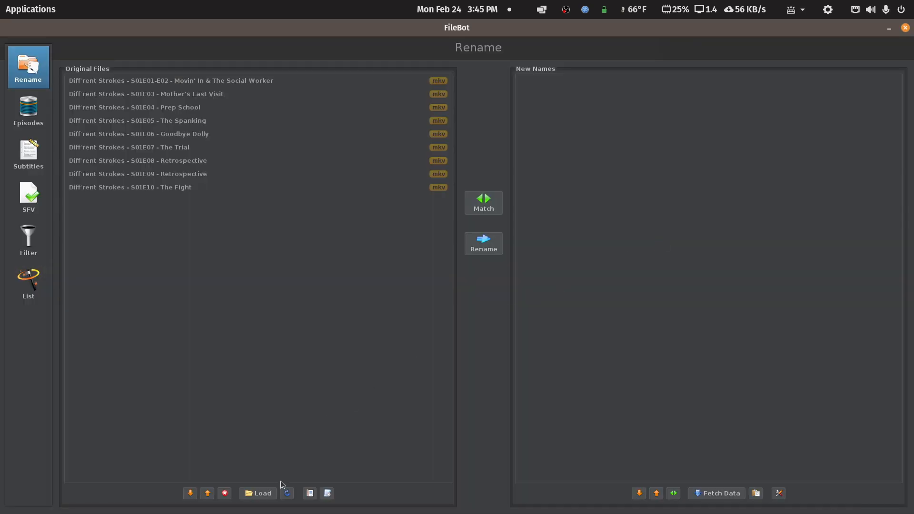
Open the custom preset "2 - TV Series - TVDB Structure By Airdate" for editing.
{"action": "left_click", "coordinate": [327, 494]}
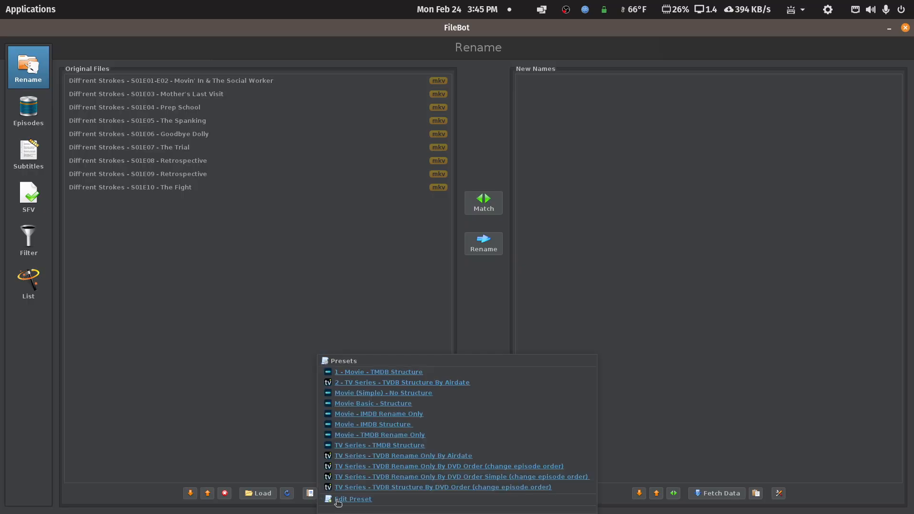
{"action": "left_click", "coordinate": [339, 500]}
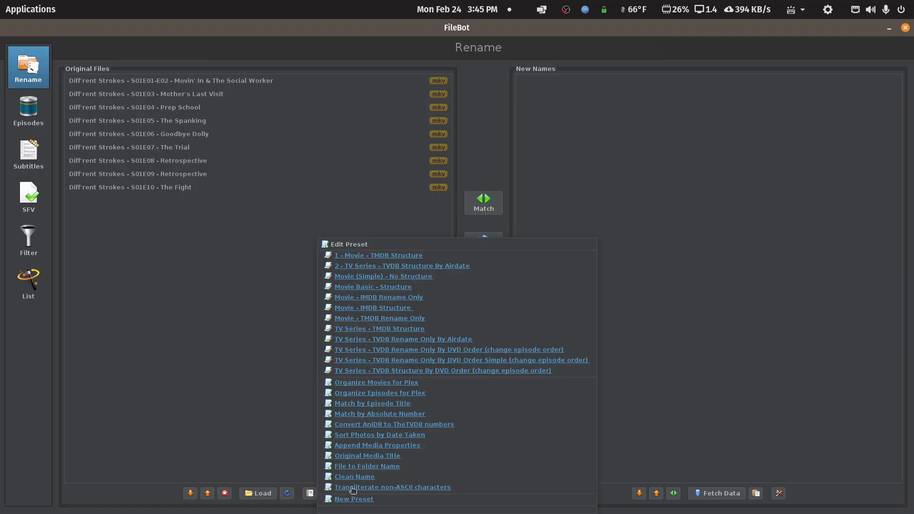
{"action": "left_click", "coordinate": [379, 265]}
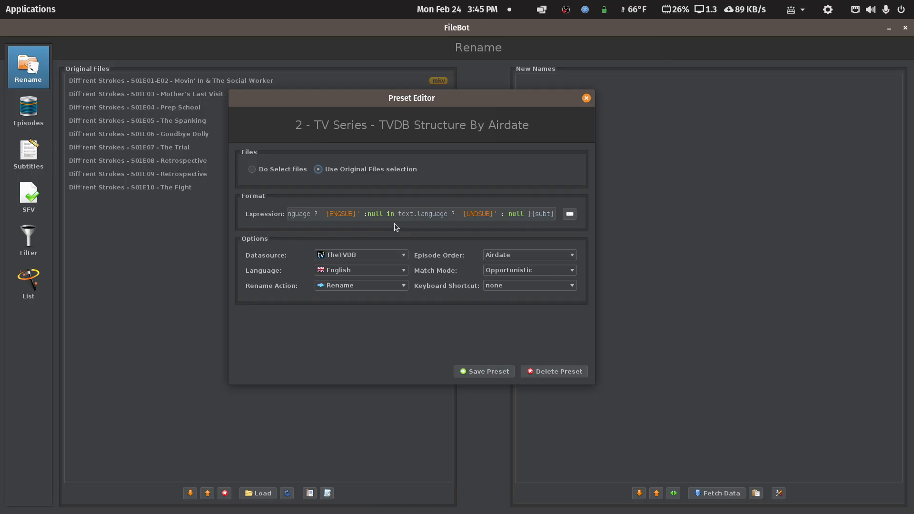
Examine the full length of the preset's format expression.
{"action": "left_click_drag", "start_coordinate": [300, 216], "coordinate": [253, 215]}
{"action": "left_click_drag", "start_coordinate": [308, 212], "coordinate": [276, 212]}
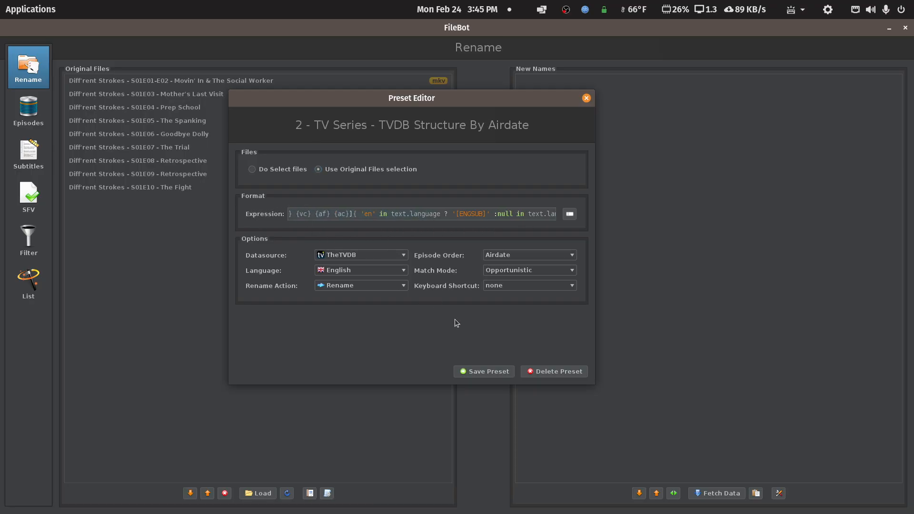
{"action": "key", "text": "Left"}
{"action": "key", "text": "Left"}
{"action": "key", "text": "Left"}
{"action": "key", "text": "Left"}
{"action": "key", "text": "Left"}
{"action": "key", "text": "Left"}
{"action": "key", "text": "Left"}
{"action": "key", "text": "Left"}
{"action": "key", "text": "Left"}
{"action": "key", "text": "Left"}
{"action": "key", "text": "Left"}
{"action": "key", "text": "Left"}
{"action": "key", "text": "Left"}
{"action": "key", "text": "Left"}
{"action": "key", "text": "Left"}
{"action": "key", "text": "Left"}
{"action": "key", "text": "Left"}
{"action": "key", "text": "Left"}
{"action": "key", "text": "Left"}
{"action": "key", "text": "Left"}
{"action": "key", "text": "Left"}
{"action": "key", "text": "Left"}
{"action": "key", "text": "Left"}
{"action": "key", "text": "Left"}
{"action": "key", "text": "Left"}
{"action": "key", "text": "Left"}
{"action": "key", "text": "Left"}
{"action": "key", "text": "Left"}
{"action": "key", "text": "Left"}
{"action": "key", "text": "Left"}
{"action": "key", "text": "Left"}
{"action": "key", "text": "Left"}
{"action": "key", "text": "Left"}
{"action": "key", "text": "Left"}
{"action": "key", "text": "Left"}
{"action": "key", "text": "Left"}
{"action": "key", "text": "Left"}
{"action": "key", "text": "Left"}
{"action": "key", "text": "Left"}
{"action": "key", "text": "Left"}
{"action": "key", "text": "Left"}
{"action": "key", "text": "Left"}
{"action": "key", "text": "Left"}
{"action": "key", "text": "Left"}
{"action": "key", "text": "Left"}
{"action": "key", "text": "Left"}
{"action": "key", "text": "Left"}
{"action": "key", "text": "Left"}
{"action": "key", "text": "Left"}
{"action": "key", "text": "Left"}
{"action": "key", "text": "Left"}
{"action": "key", "text": "Left"}
{"action": "key", "text": "Left"}
{"action": "key", "text": "Right"}
{"action": "key", "text": "Right"}
{"action": "key", "text": "Right"}
{"action": "key", "text": "Right"}
{"action": "key", "text": "Right"}
{"action": "key", "text": "Right"}
{"action": "key", "text": "Right"}
{"action": "key", "text": "Right"}
{"action": "key", "text": "Right"}
{"action": "key", "text": "Right"}
{"action": "key", "text": "Right"}
{"action": "key", "text": "Right"}
{"action": "key", "text": "Right"}
{"action": "key", "text": "Right"}
{"action": "key", "text": "Right"}
{"action": "key", "text": "Right"}
{"action": "key", "text": "Right"}
{"action": "key", "text": "Right"}
{"action": "key", "text": "Right"}
{"action": "key", "text": "Right"}
{"action": "key", "text": "Right"}
{"action": "key", "text": "Right"}
{"action": "key", "text": "Right"}
{"action": "key", "text": "Right"}
{"action": "key", "text": "Right"}
{"action": "key", "text": "Right"}
{"action": "key", "text": "Right"}
{"action": "key", "text": "Right"}
{"action": "key", "text": "Right"}
{"action": "key", "text": "Right"}
{"action": "key", "text": "Right"}
{"action": "key", "text": "Right"}
{"action": "key", "text": "Right"}
{"action": "key", "text": "Right"}
{"action": "key", "text": "Right"}
{"action": "key", "text": "Right"}
{"action": "key", "text": "Right"}
{"action": "key", "text": "Right"}
{"action": "key", "text": "Right"}
{"action": "key", "text": "Right"}
{"action": "key", "text": "Right"}
{"action": "key", "text": "Right"}
{"action": "key", "text": "Right"}
{"action": "key", "text": "Right"}
{"action": "key", "text": "Right"}
{"action": "key", "text": "Right"}
{"action": "key", "text": "Right"}
{"action": "key", "text": "Right"}
{"action": "key", "text": "Right"}
{"action": "key", "text": "Right"}
{"action": "key", "text": "Right"}
{"action": "key", "text": "Right"}
{"action": "key", "text": "Right"}
{"action": "key", "text": "Right"}
{"action": "key", "text": "Right"}
{"action": "key", "text": "Right"}
{"action": "key", "text": "Right"}
{"action": "key", "text": "Right"}
{"action": "key", "text": "Right"}
{"action": "key", "text": "Right"}
{"action": "key", "text": "Right"}
{"action": "key", "text": "Right"}
{"action": "key", "text": "Right"}
{"action": "key", "text": "Right"}
{"action": "key", "text": "Right"}
{"action": "key", "text": "Right"}
{"action": "key", "text": "Right"}
{"action": "key", "text": "Right"}
{"action": "key", "text": "Right"}
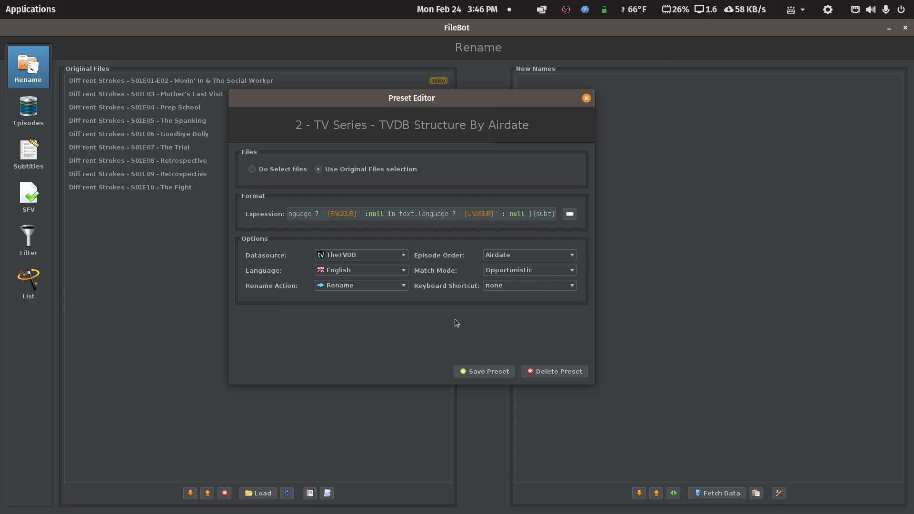
Copy the preset's whole format expression into the blank LibreOffice Writer document.
{"action": "mouse_move", "coordinate": [455, 513]}
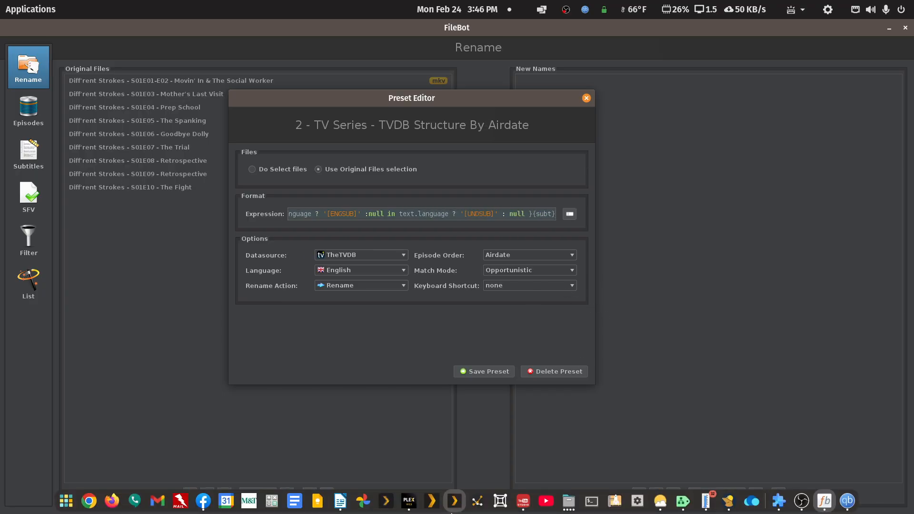
{"action": "left_click", "coordinate": [340, 502]}
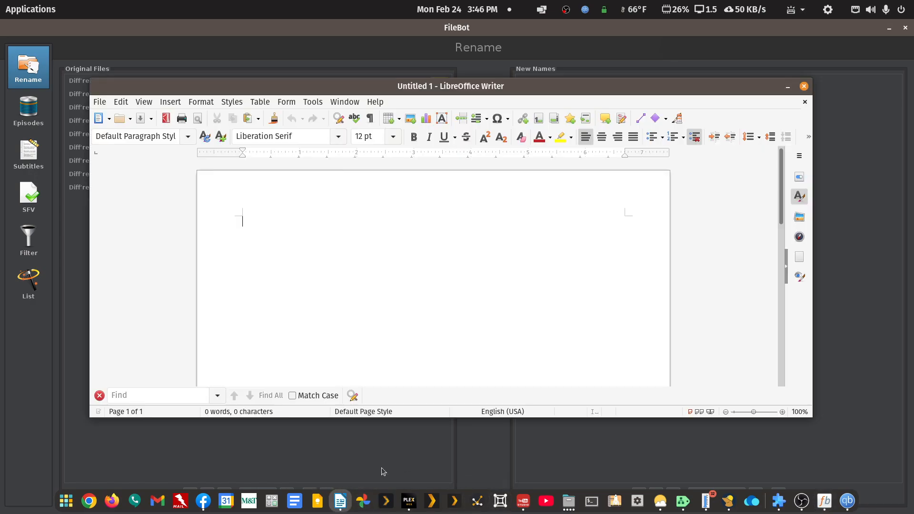
{"action": "type", "text": "{n.replaceTrailingBrackets()} ({y})\\Season {S00}\\{n.replaceTrailingBrackets()} ({y}) - S{S00}E{E00} - {t} {vf} {vc} {af} {ac}{ 'en' in text.language ? '[ENGSUB]' :null in text.language ? '[UNDSUB]' : null }{subt}"}
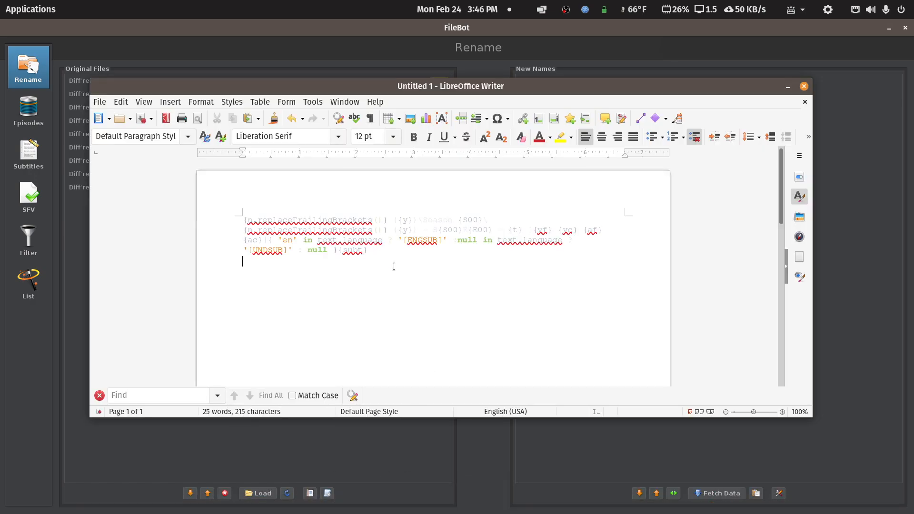
Set the whole pasted expression's font color to black and its highlighting color to white.
{"action": "key", "text": "ctrl+a"}
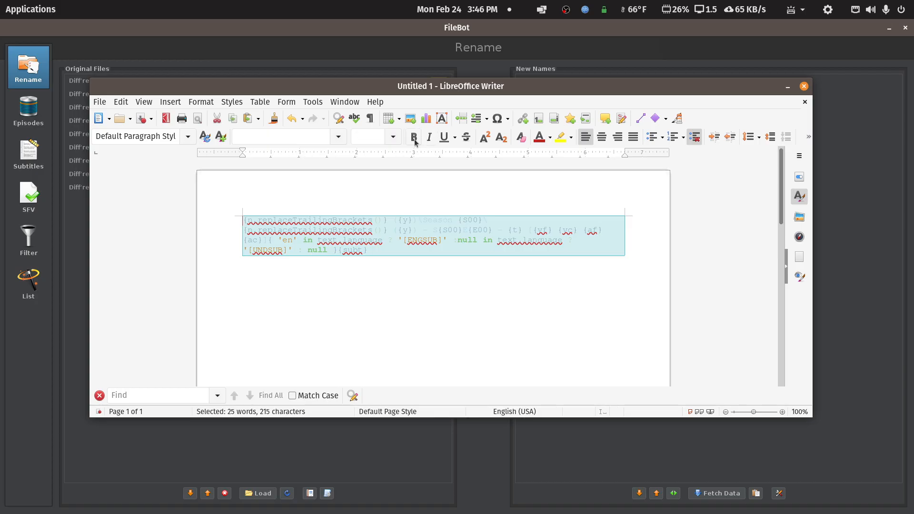
{"action": "left_click", "coordinate": [540, 138]}
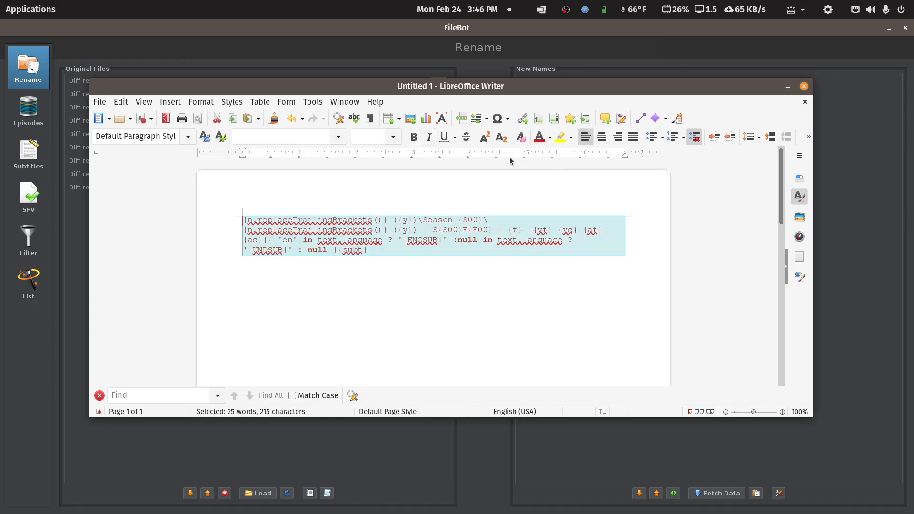
{"action": "left_click", "coordinate": [547, 138]}
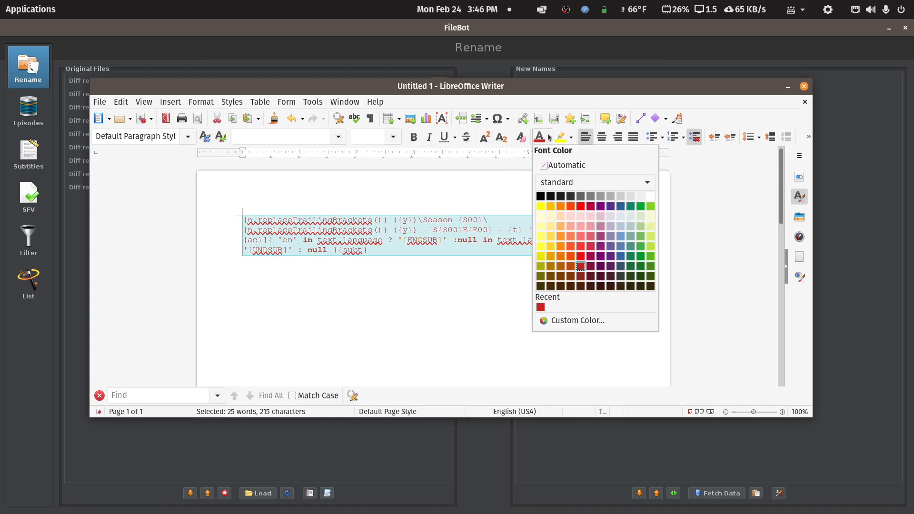
{"action": "left_click", "coordinate": [540, 199]}
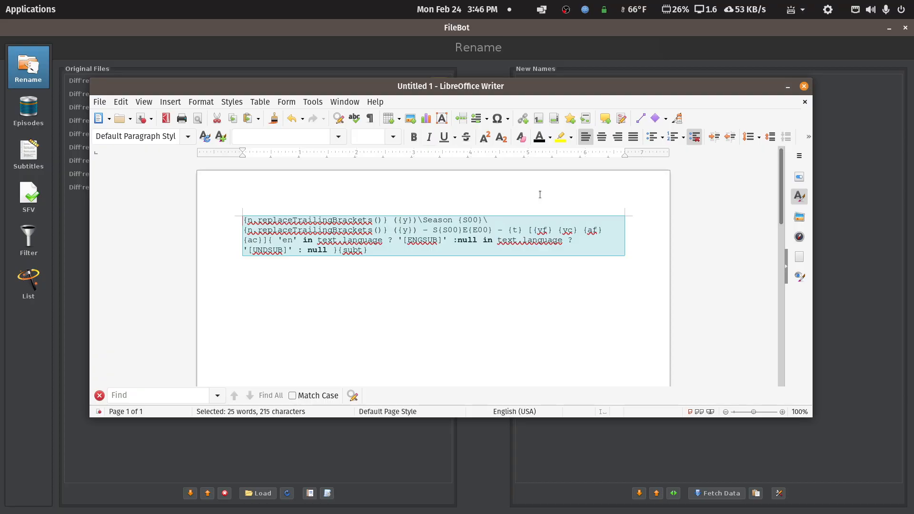
{"action": "left_click", "coordinate": [571, 137]}
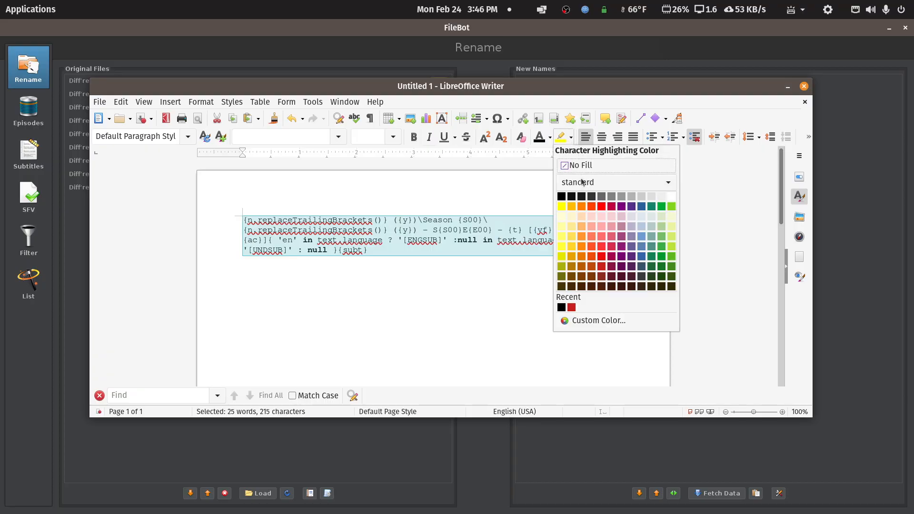
{"action": "left_click", "coordinate": [672, 197]}
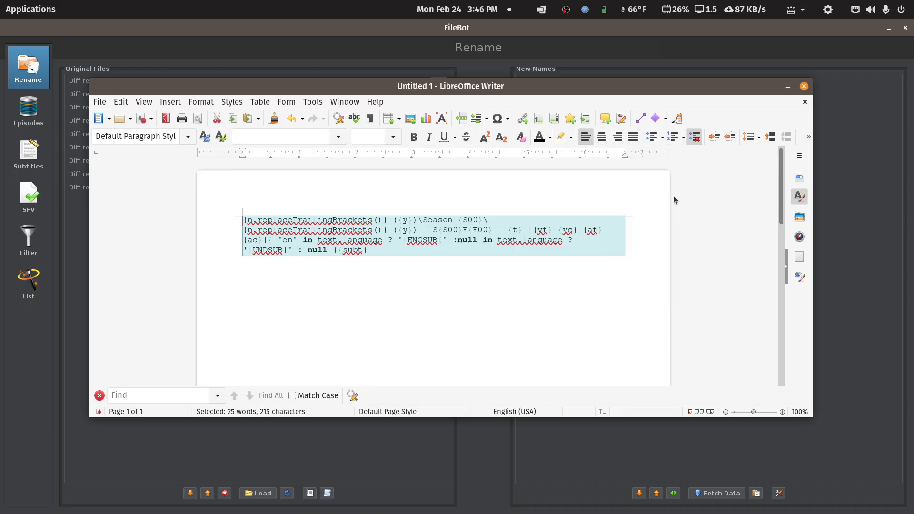
Set the whole expression to 20 pt in the Cantarell font and deselect it.
{"action": "left_click", "coordinate": [393, 137]}
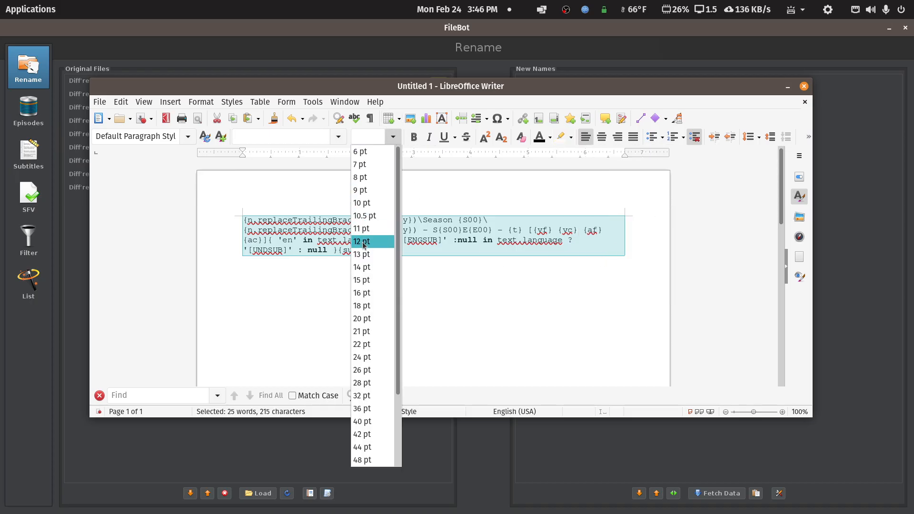
{"action": "left_click", "coordinate": [362, 241]}
{"action": "left_click", "coordinate": [393, 138]}
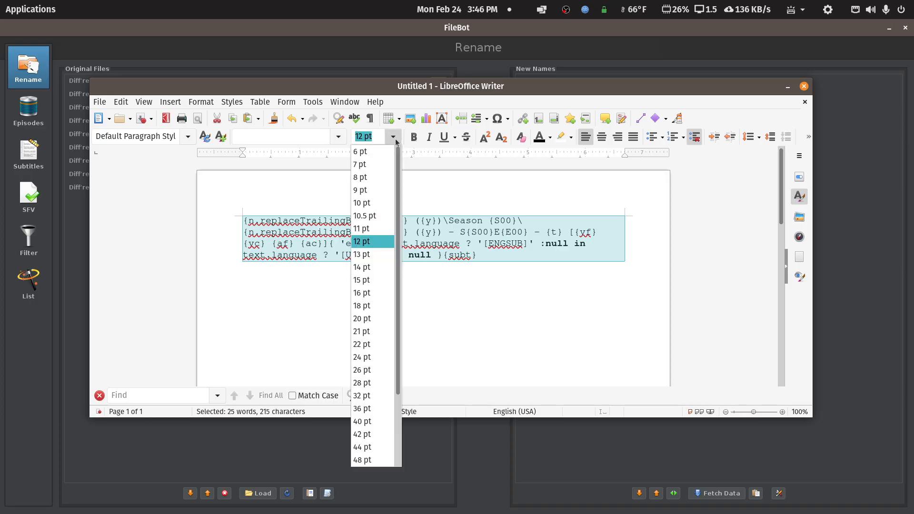
{"action": "left_click", "coordinate": [371, 319]}
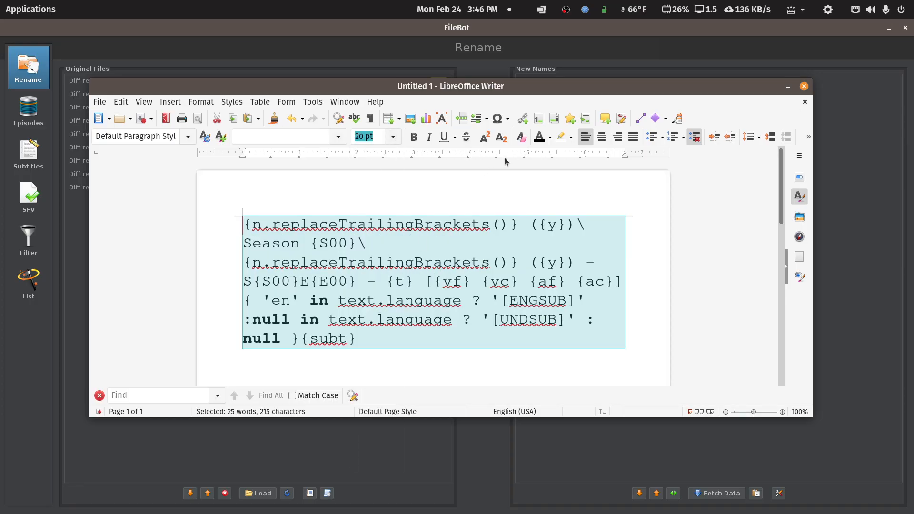
{"action": "left_click", "coordinate": [338, 137]}
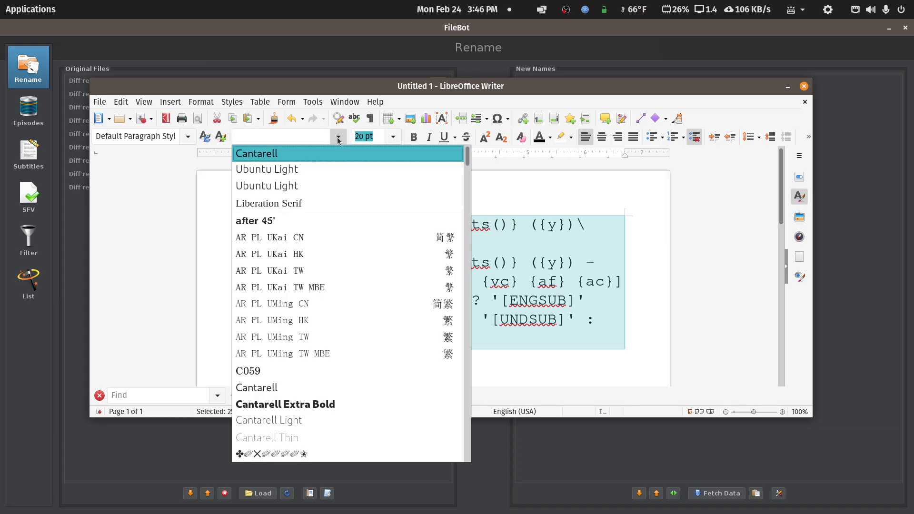
{"action": "left_click", "coordinate": [279, 153]}
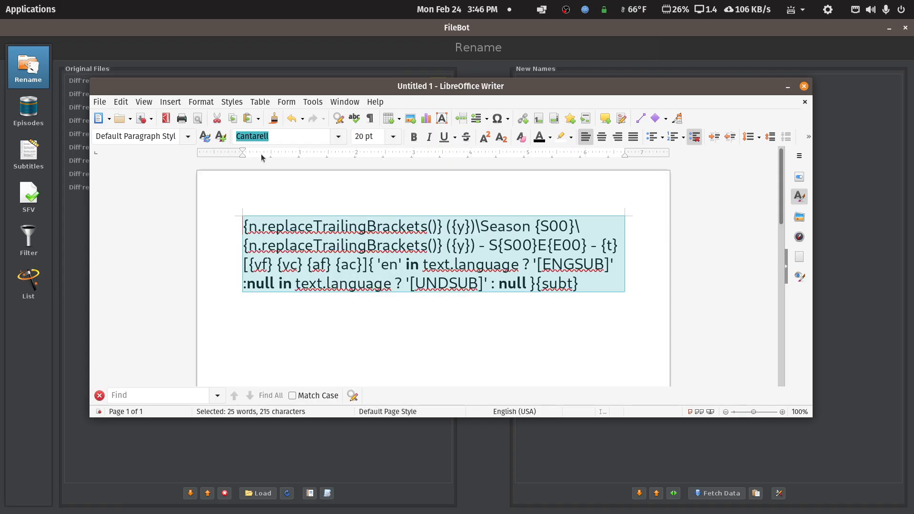
{"action": "left_click", "coordinate": [422, 330]}
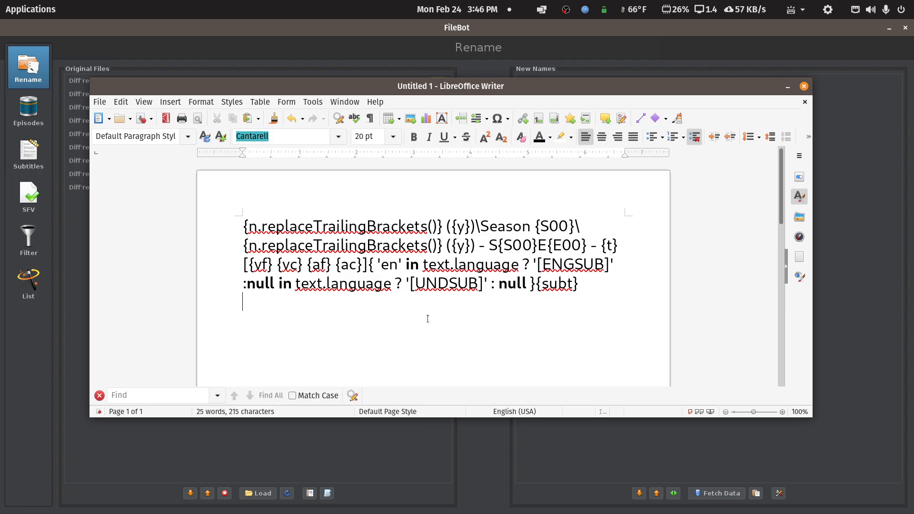
Examine the expression part by part: show name, year ({y}), Season {S00} folder, and the episode file name through {t}.
{"action": "left_click_drag", "start_coordinate": [238, 222], "coordinate": [439, 222]}
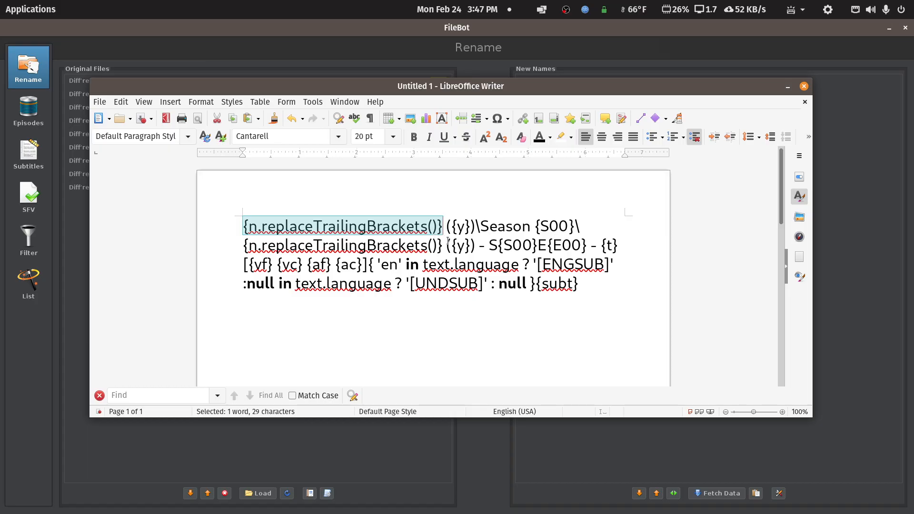
{"action": "left_click", "coordinate": [446, 229]}
{"action": "left_click_drag", "start_coordinate": [447, 229], "coordinate": [475, 230]}
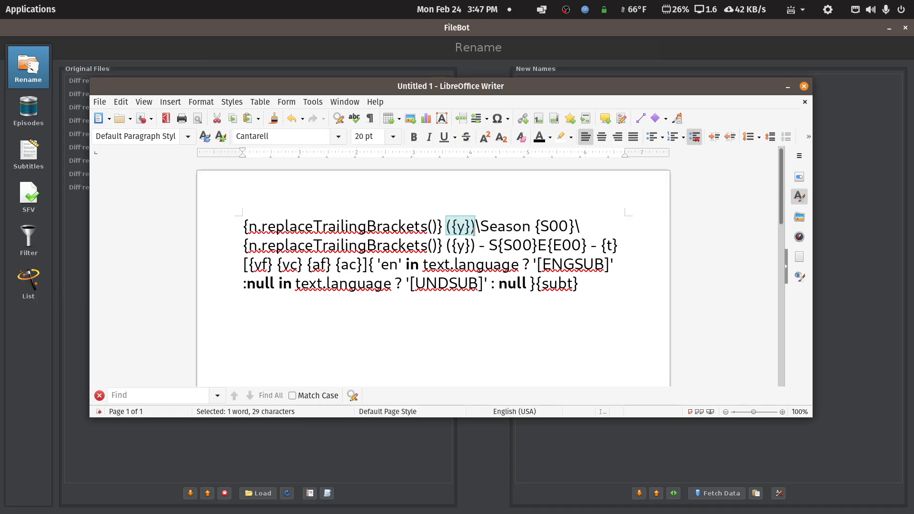
{"action": "left_click", "coordinate": [477, 230]}
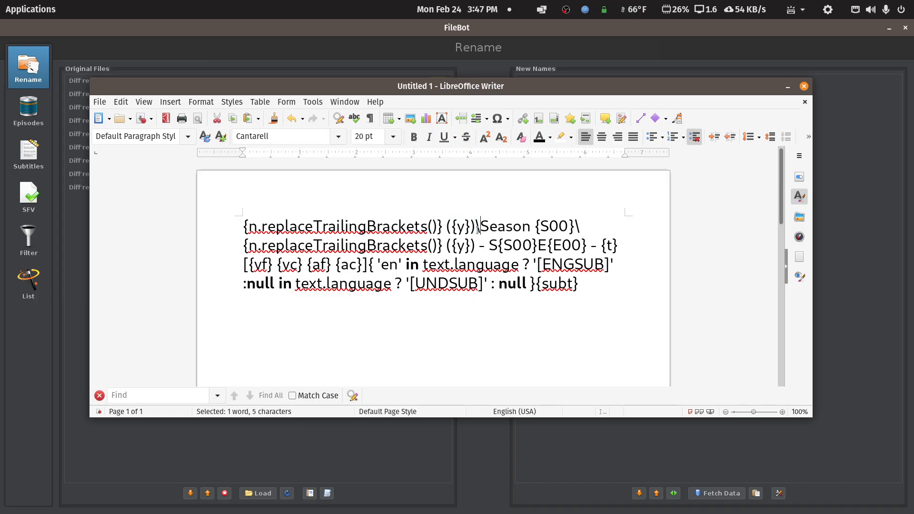
{"action": "left_click_drag", "start_coordinate": [483, 227], "coordinate": [571, 230]}
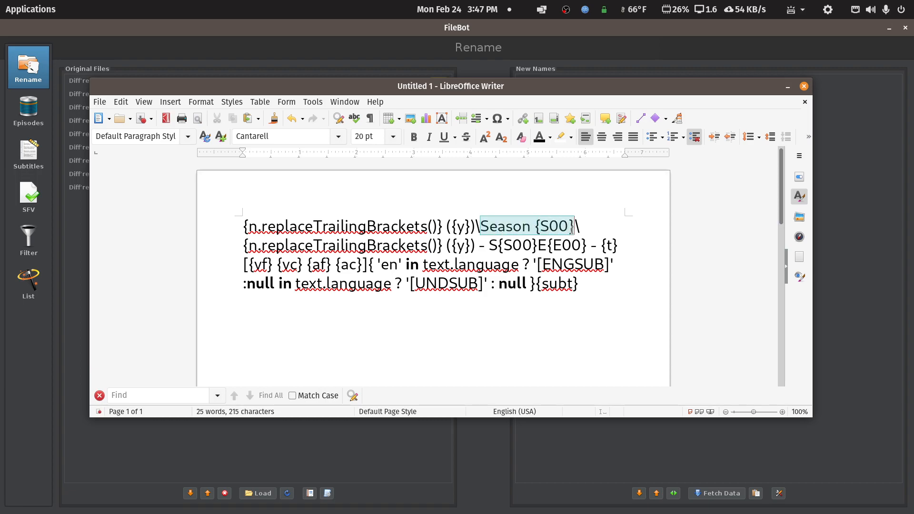
{"action": "left_click", "coordinate": [244, 247]}
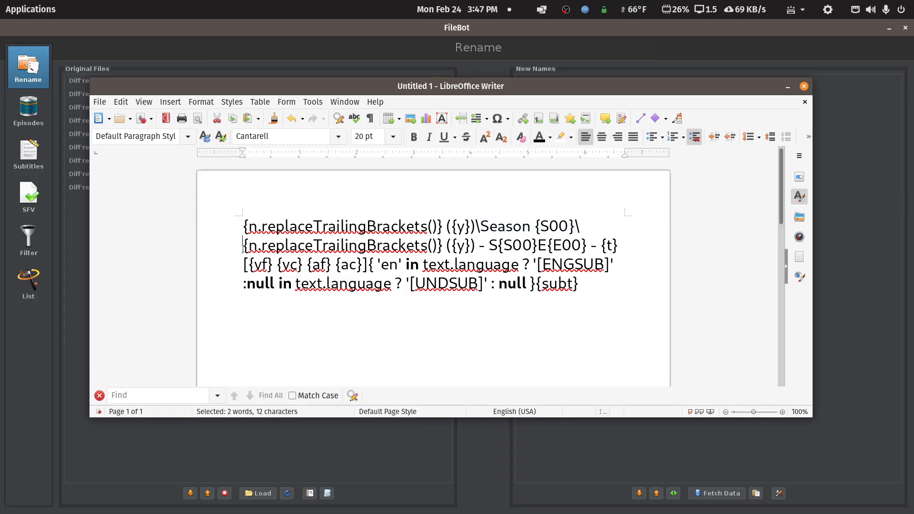
{"action": "left_click_drag", "start_coordinate": [244, 248], "coordinate": [615, 245]}
{"action": "left_click", "coordinate": [477, 247]}
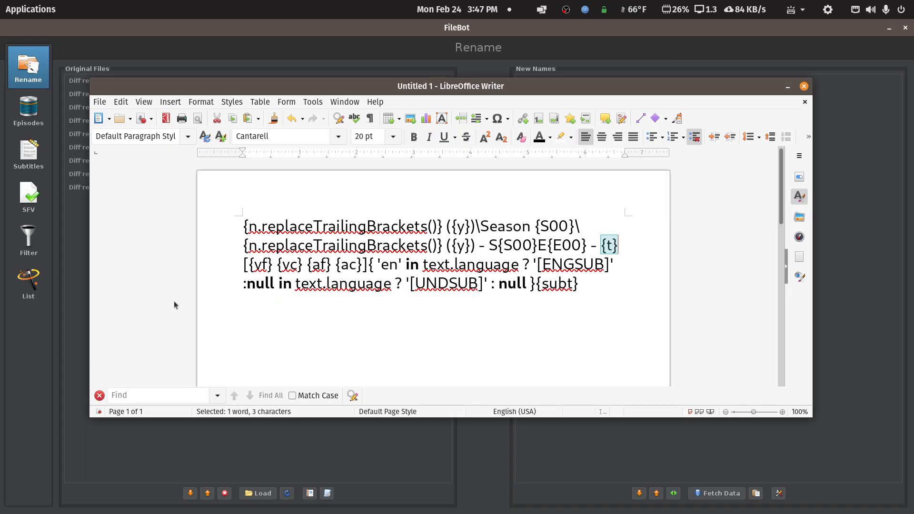
Examine the rest of the expression: the {vf} {vc} {af} {ac} media details, the ENGSUB/UNDSUB subtitle-language condition, and {subt}.
{"action": "left_click_drag", "start_coordinate": [248, 268], "coordinate": [363, 266]}
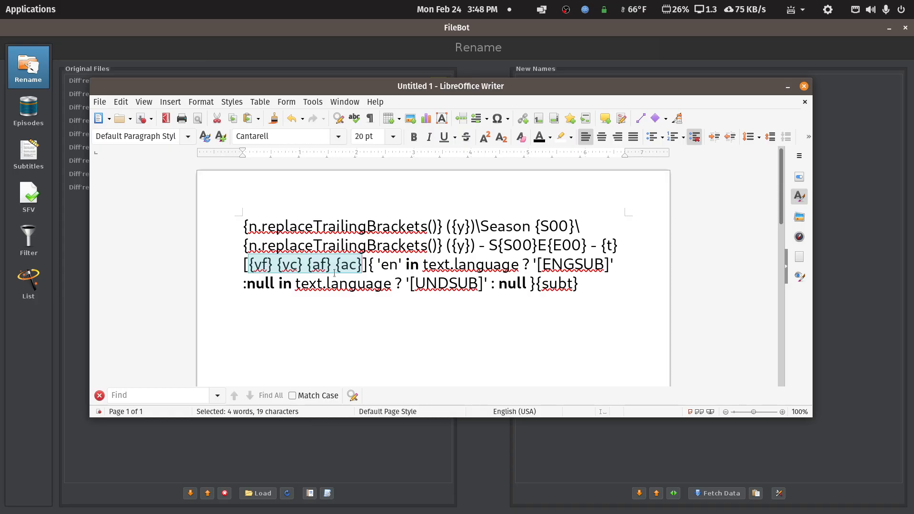
{"action": "left_click", "coordinate": [366, 266]}
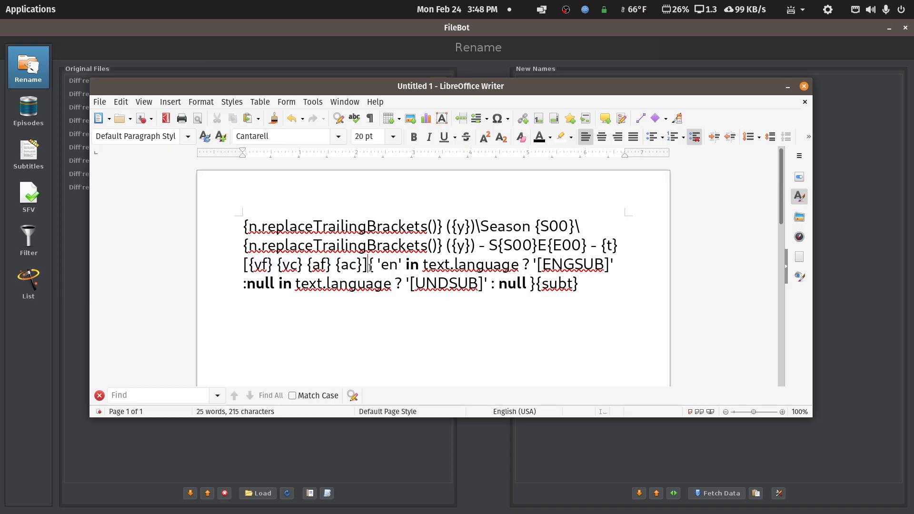
{"action": "left_click_drag", "start_coordinate": [367, 266], "coordinate": [536, 282]}
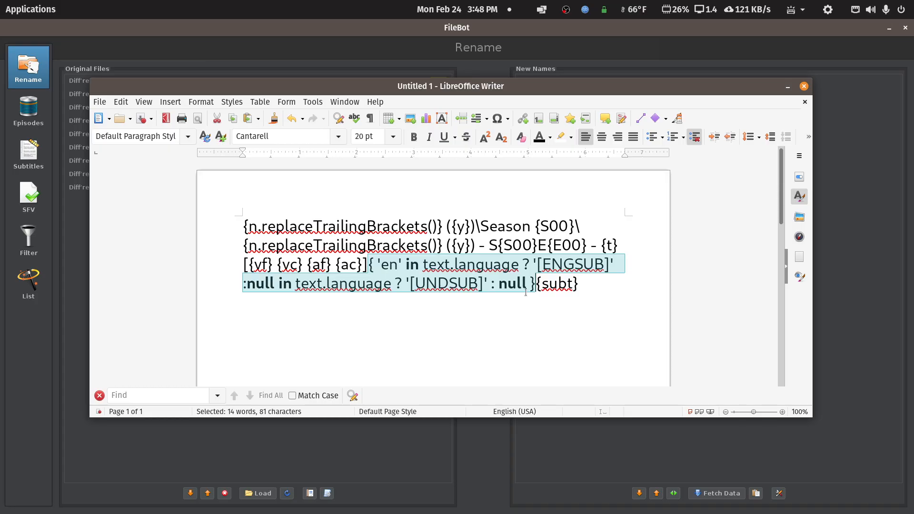
{"action": "left_click", "coordinate": [408, 285]}
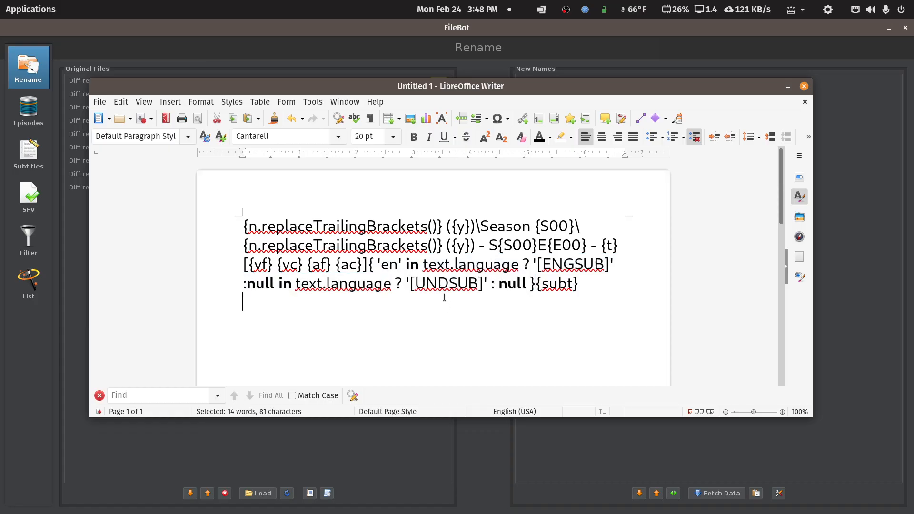
{"action": "left_click_drag", "start_coordinate": [409, 286], "coordinate": [483, 290]}
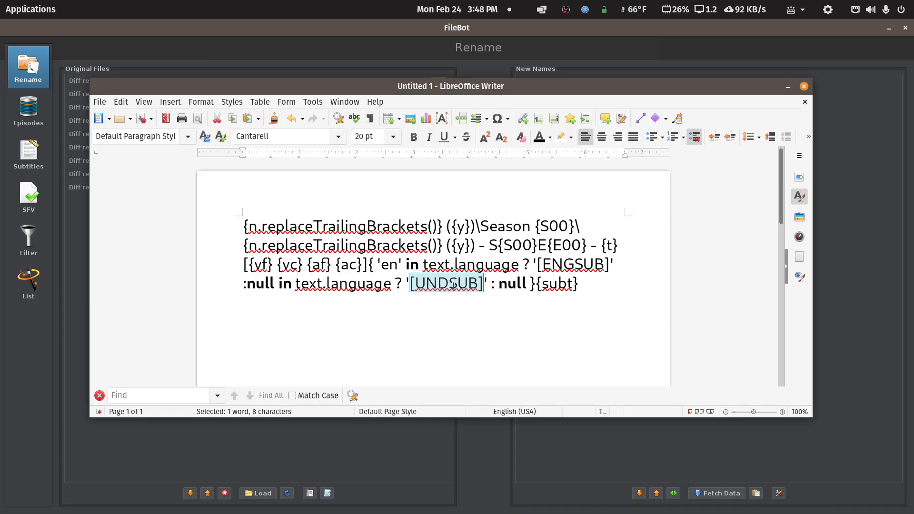
{"action": "left_click", "coordinate": [537, 264]}
{"action": "left_click_drag", "start_coordinate": [538, 265], "coordinate": [608, 271]}
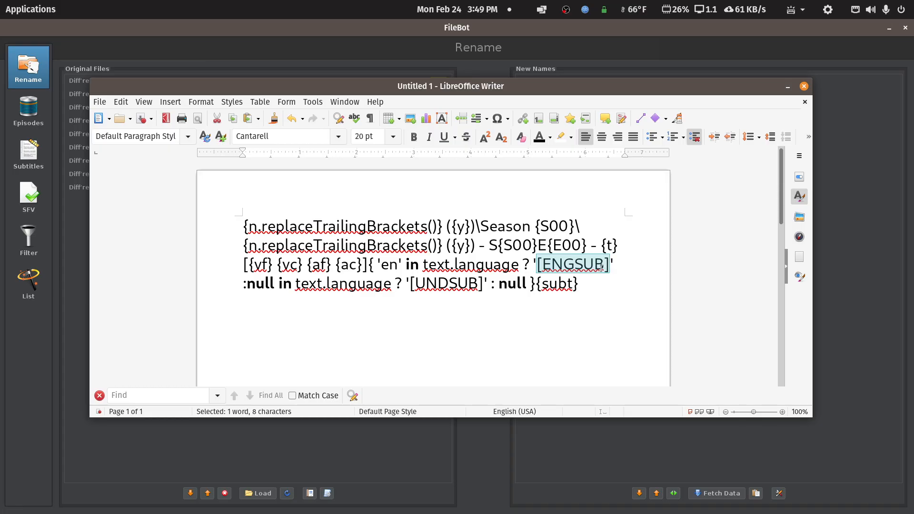
{"action": "left_click", "coordinate": [596, 297]}
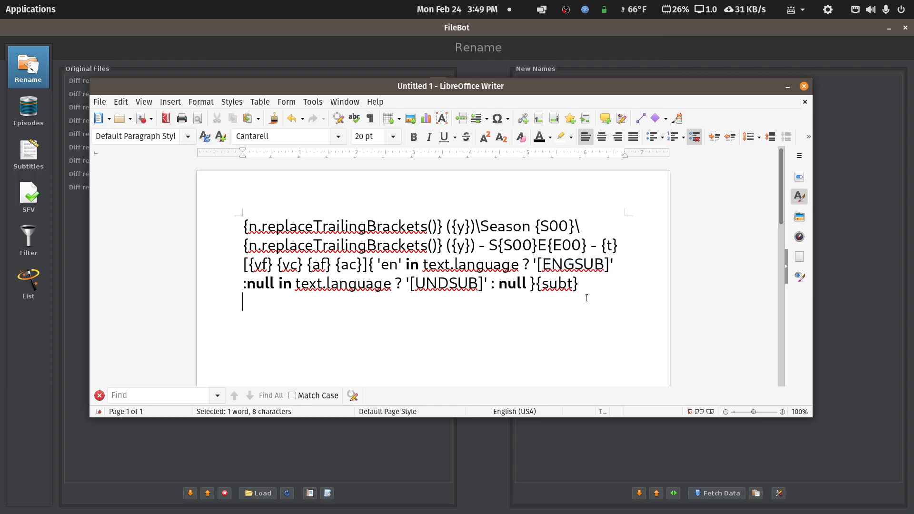
{"action": "left_click", "coordinate": [537, 283]}
{"action": "left_click_drag", "start_coordinate": [537, 284], "coordinate": [577, 285]}
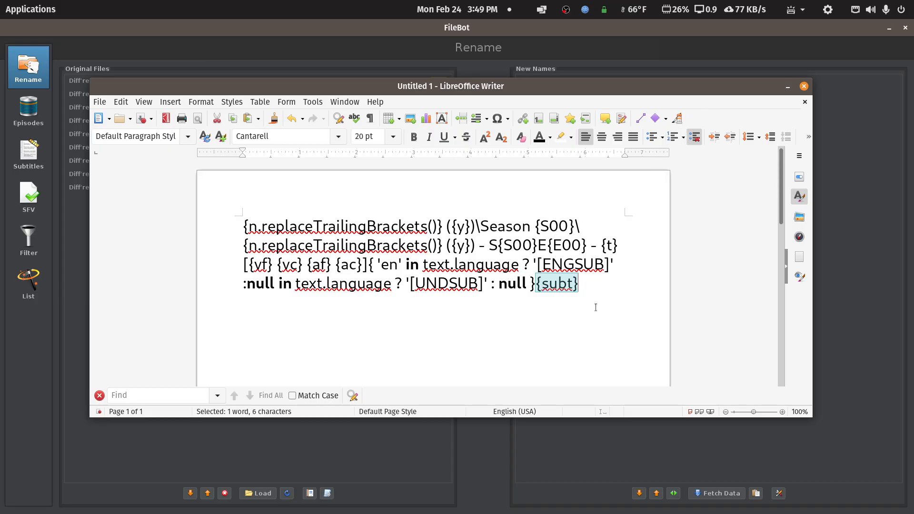
{"action": "left_click", "coordinate": [591, 290]}
Select the whole format expression in the Writer document, switch to FileBot and close the open preset editor without saving.
{"action": "left_click_drag", "start_coordinate": [586, 289], "coordinate": [228, 231]}
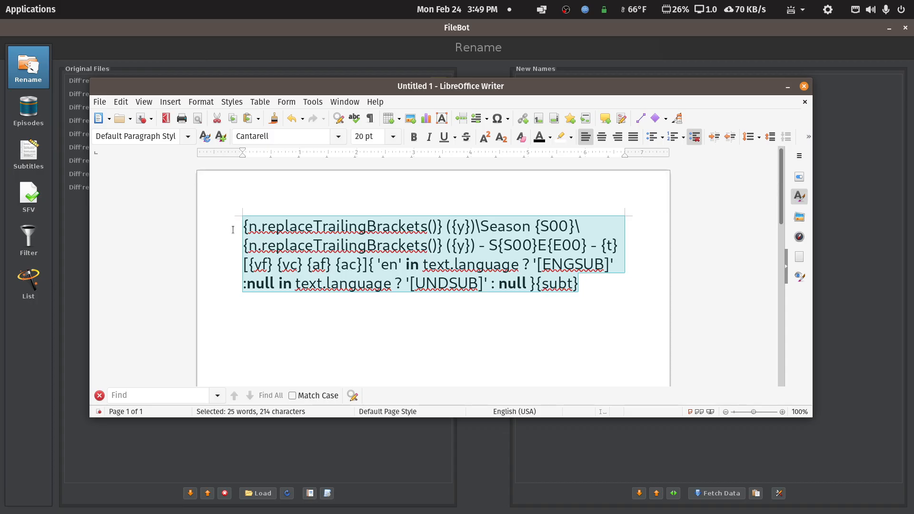
{"action": "left_click", "coordinate": [718, 31]}
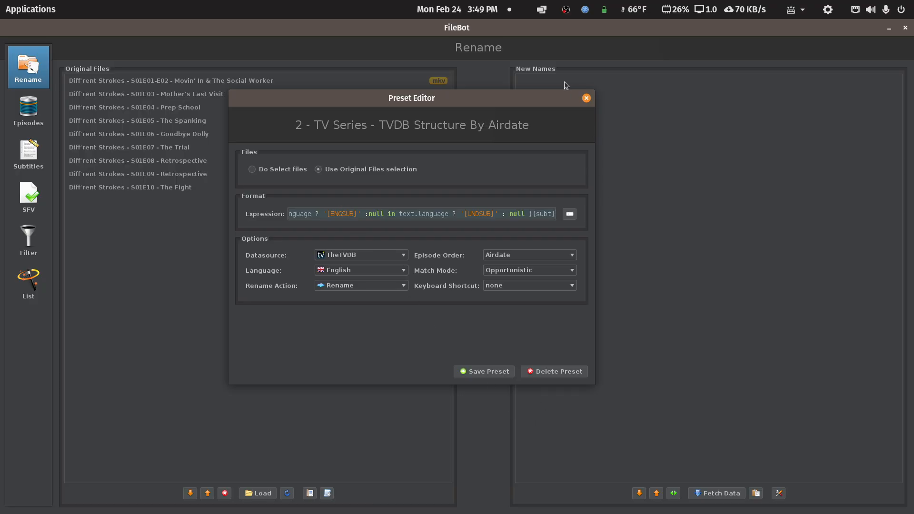
{"action": "left_click", "coordinate": [587, 99]}
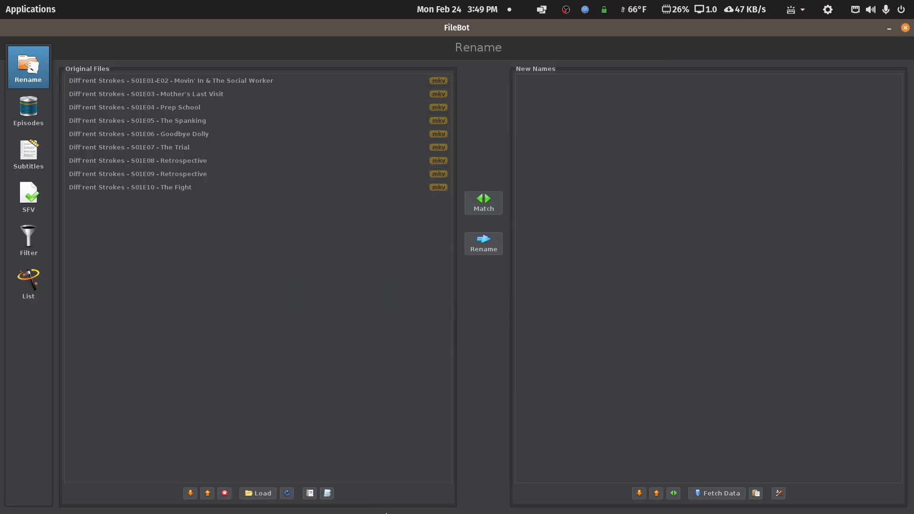
Create a new preset named "Test - TVDB full struicture in place".
{"action": "left_click", "coordinate": [327, 493]}
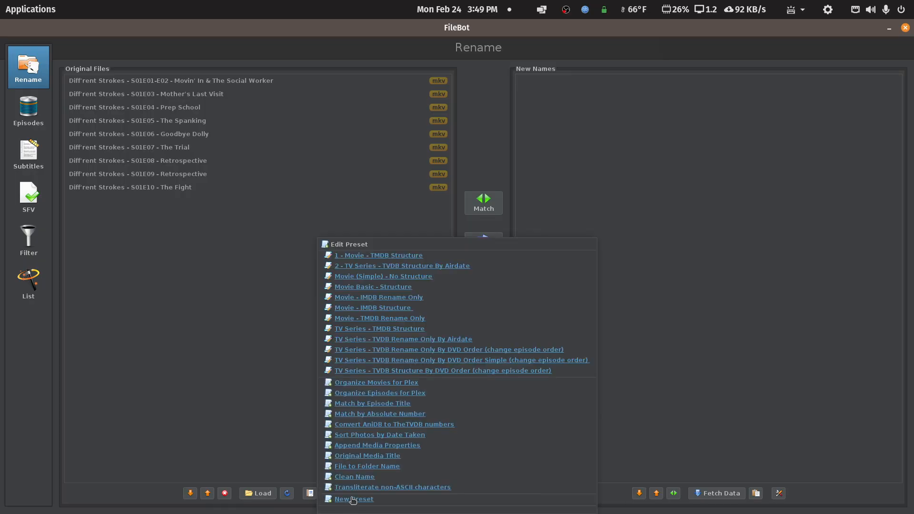
{"action": "left_click", "coordinate": [350, 500]}
{"action": "left_click_drag", "start_coordinate": [419, 201], "coordinate": [313, 187]}
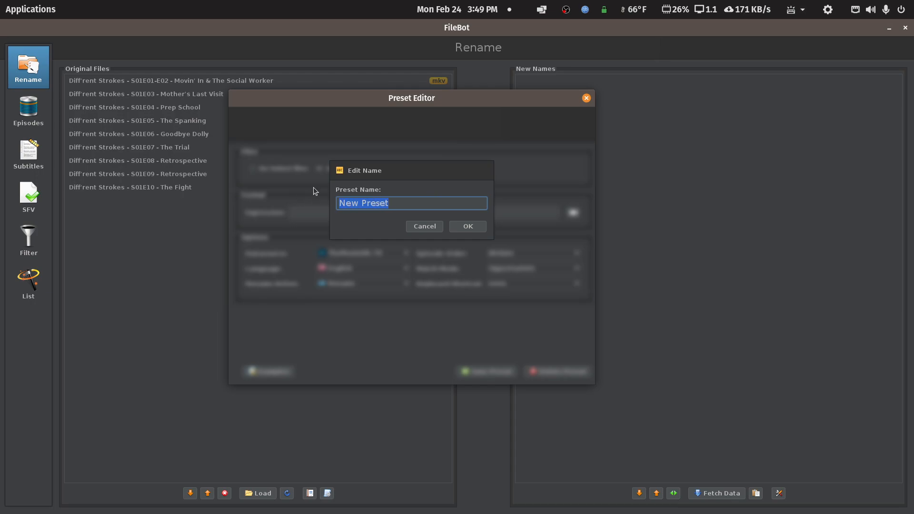
{"action": "type", "text": "TVDB"}
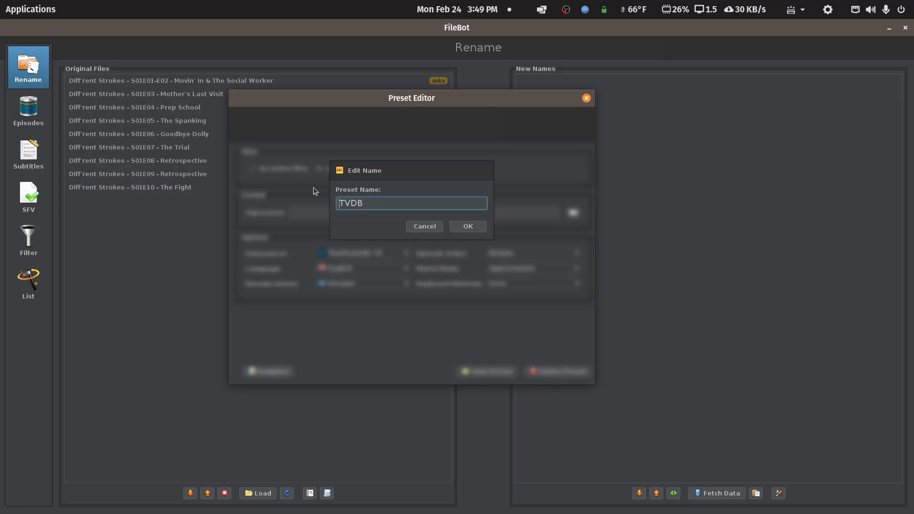
{"action": "type", "text": "T"}
{"action": "key", "text": "BackSpace"}
{"action": "type", "text": "Test - TVDB "}
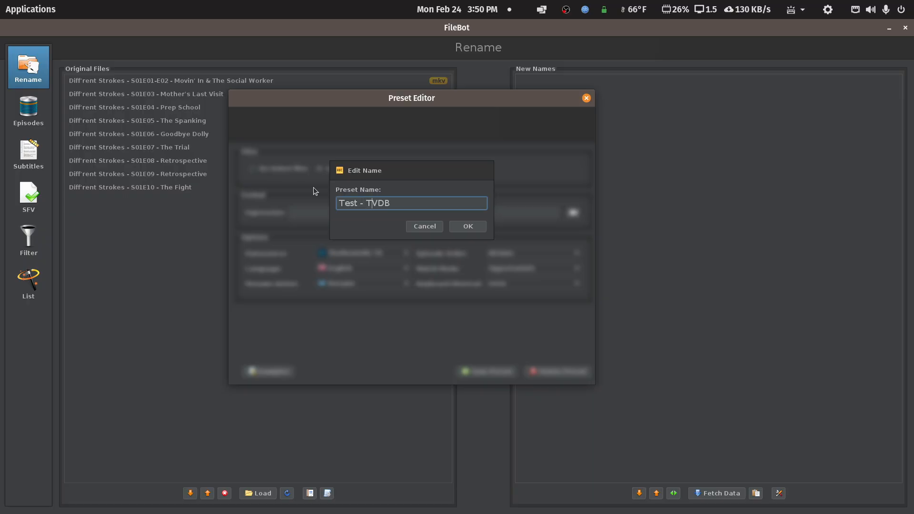
{"action": "type", "text": "full struicture"}
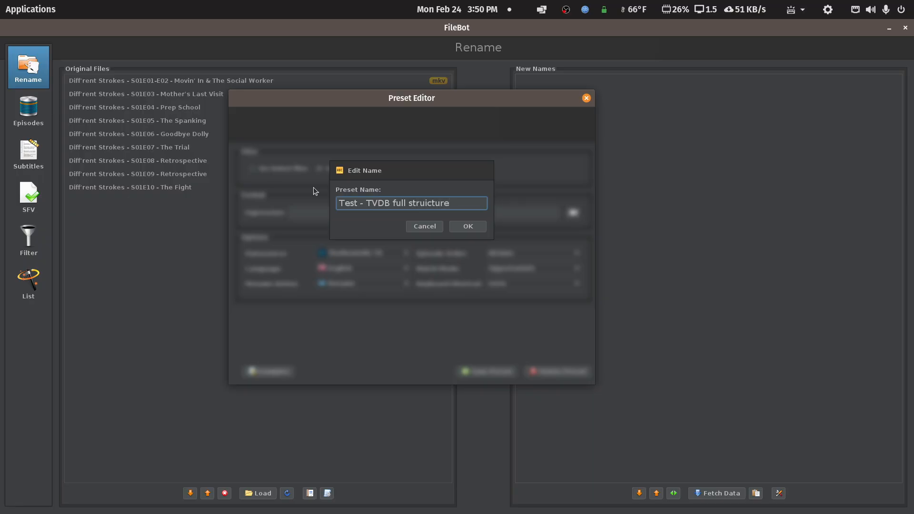
{"action": "type", "text": " in place"}
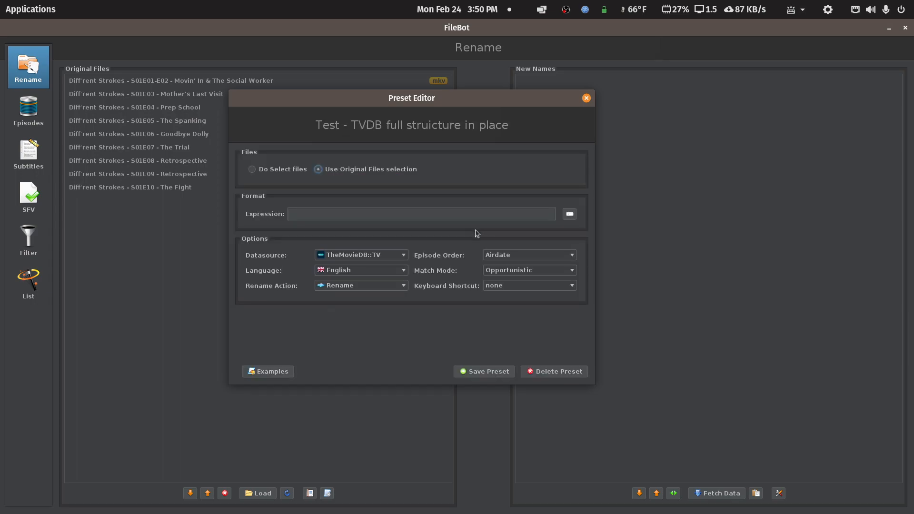
Paste the copied format expression into the new preset and set its datasource to TheTVDB.
{"action": "right_click", "coordinate": [435, 213]}
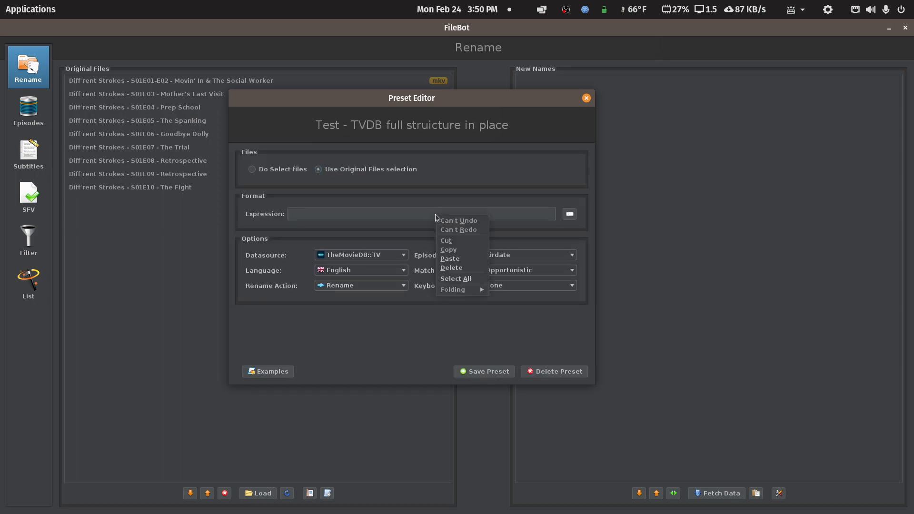
{"action": "left_click", "coordinate": [446, 260]}
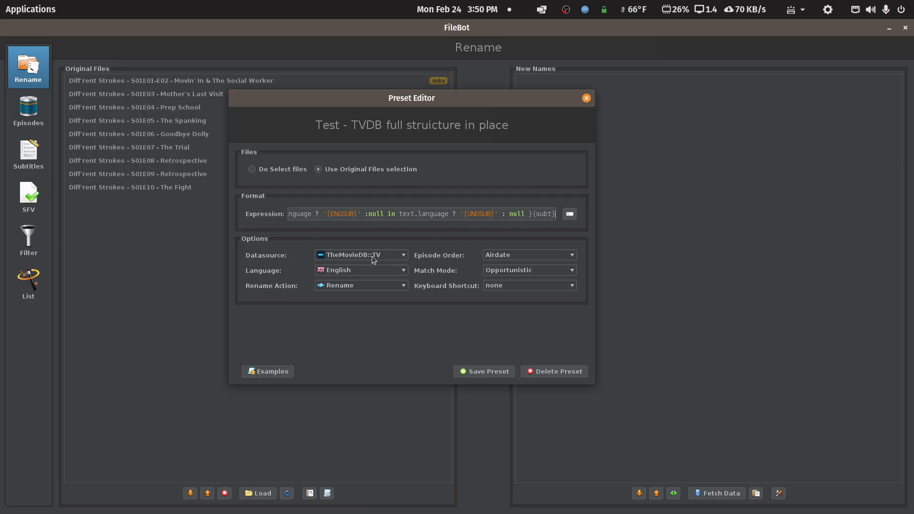
{"action": "left_click", "coordinate": [404, 256]}
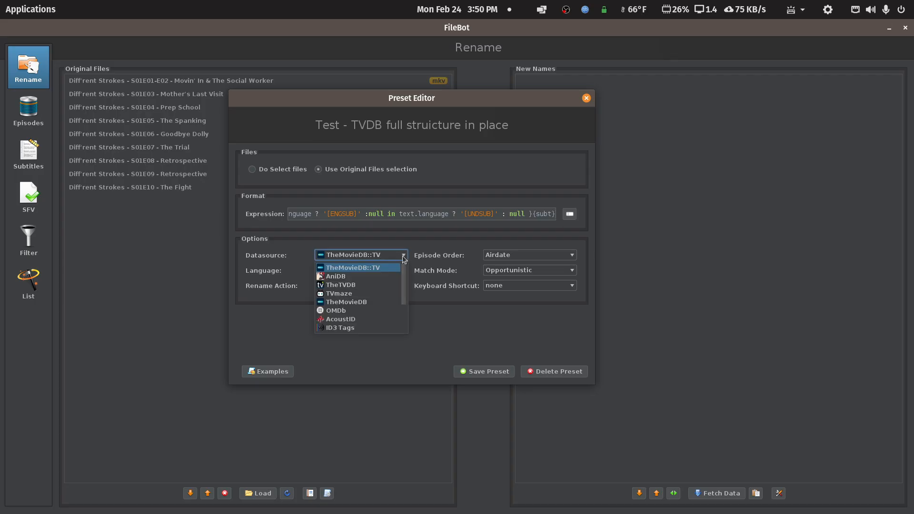
{"action": "left_click", "coordinate": [348, 286]}
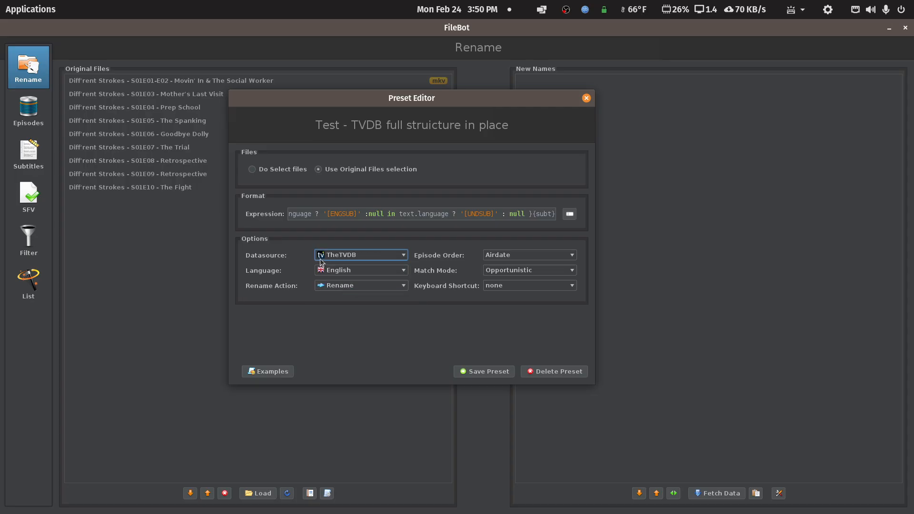
Try TheMovieDB as the preset's datasource and switch it back to TheTVDB.
{"action": "left_click", "coordinate": [404, 256]}
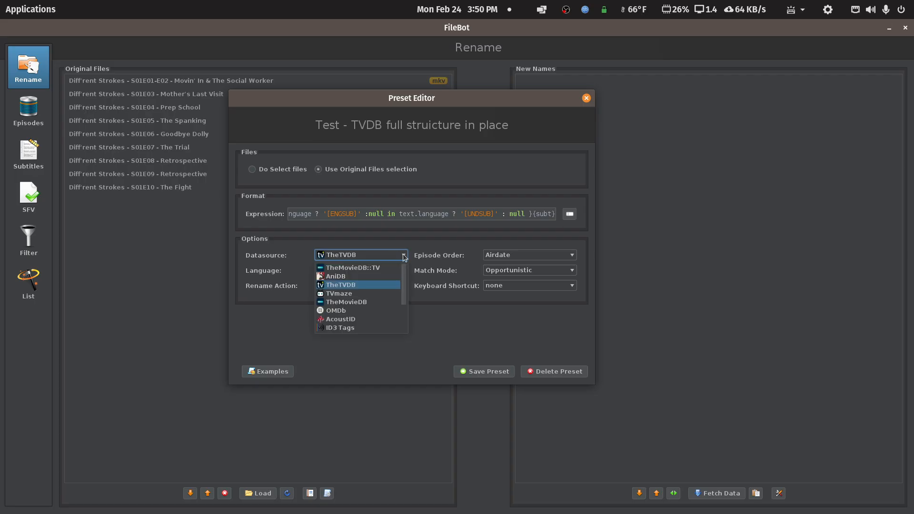
{"action": "left_click", "coordinate": [365, 303]}
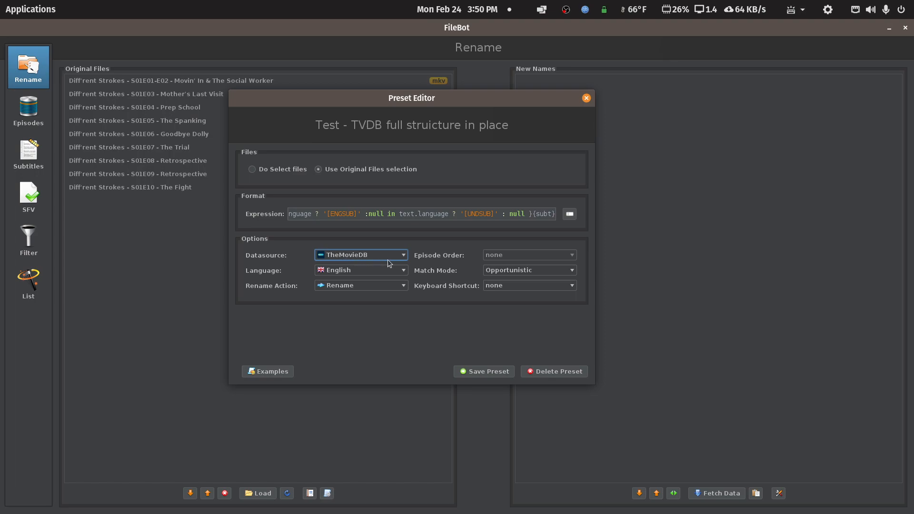
{"action": "left_click", "coordinate": [403, 258]}
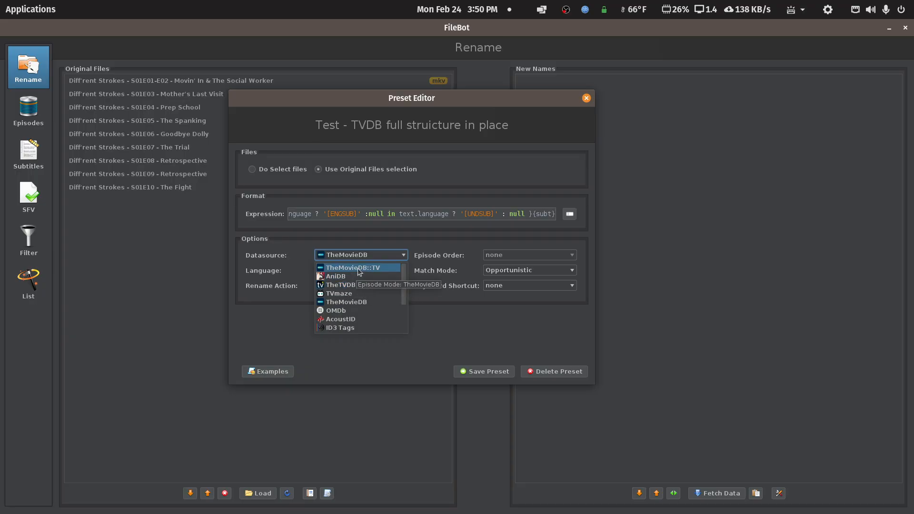
{"action": "left_click", "coordinate": [351, 286]}
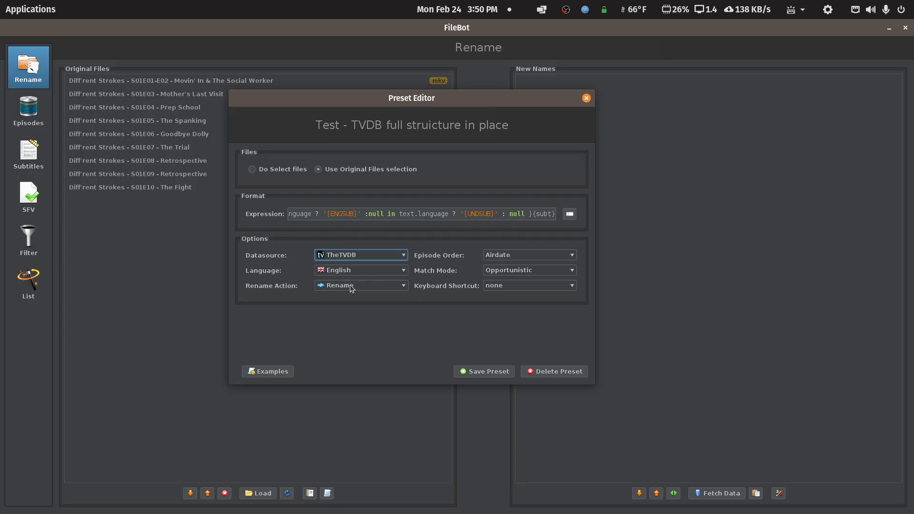
Try DVD as the preset's episode order and return it to Airdate.
{"action": "left_click", "coordinate": [572, 257]}
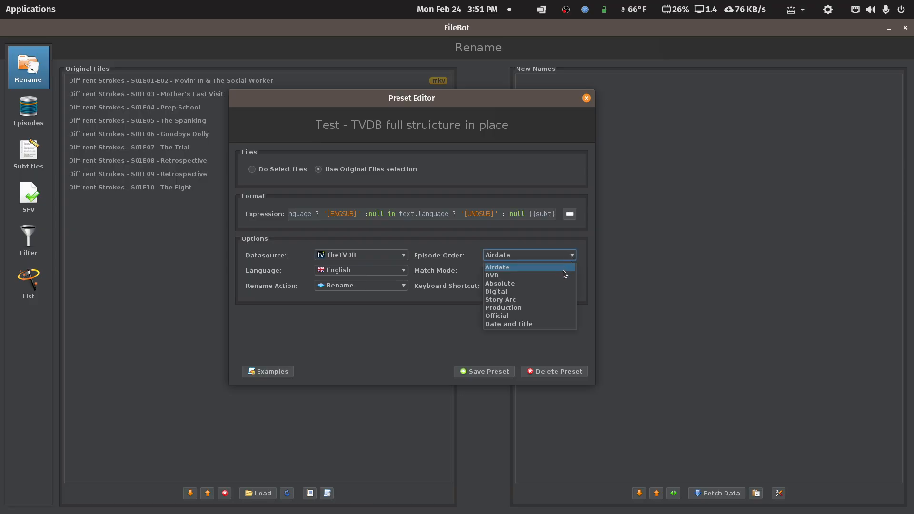
{"action": "left_click", "coordinate": [563, 276]}
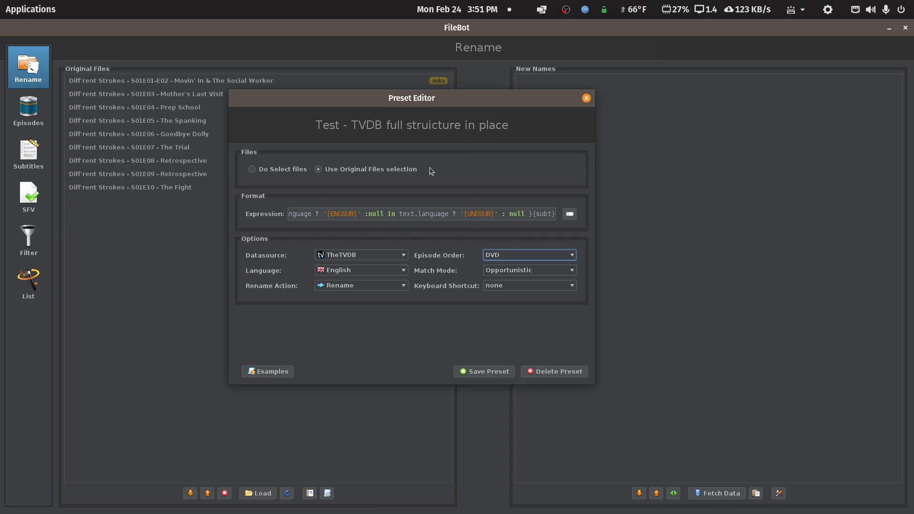
{"action": "left_click", "coordinate": [573, 257]}
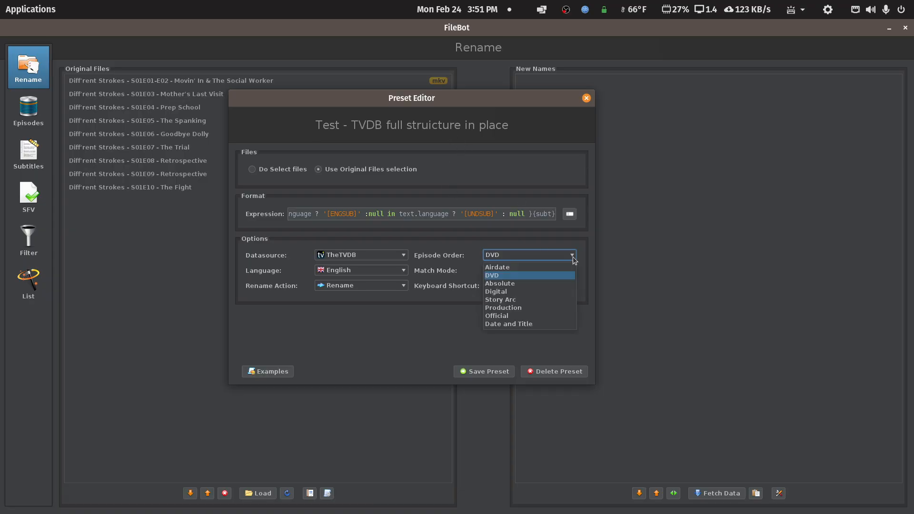
{"action": "left_click", "coordinate": [562, 268]}
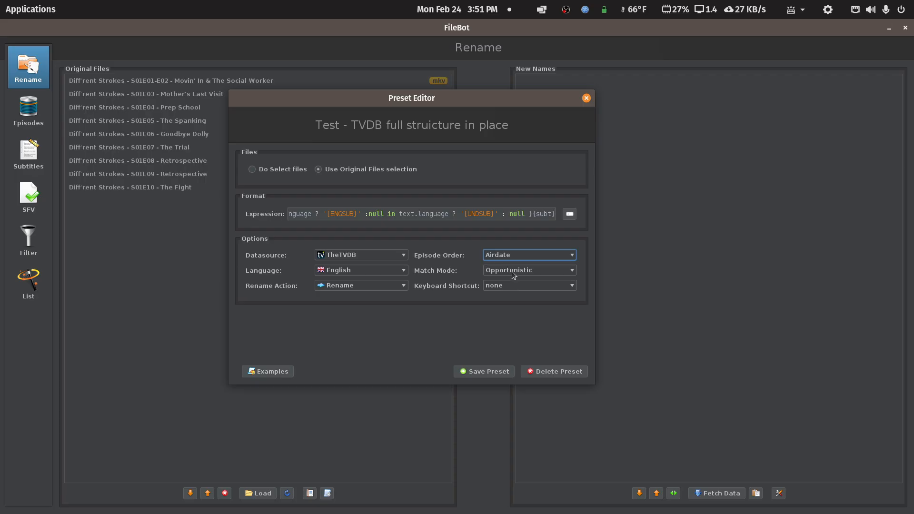
Save the preset and apply "Test - TVDB full struicture in place" to the loaded Diff'rent Strokes files.
{"action": "left_click", "coordinate": [475, 371]}
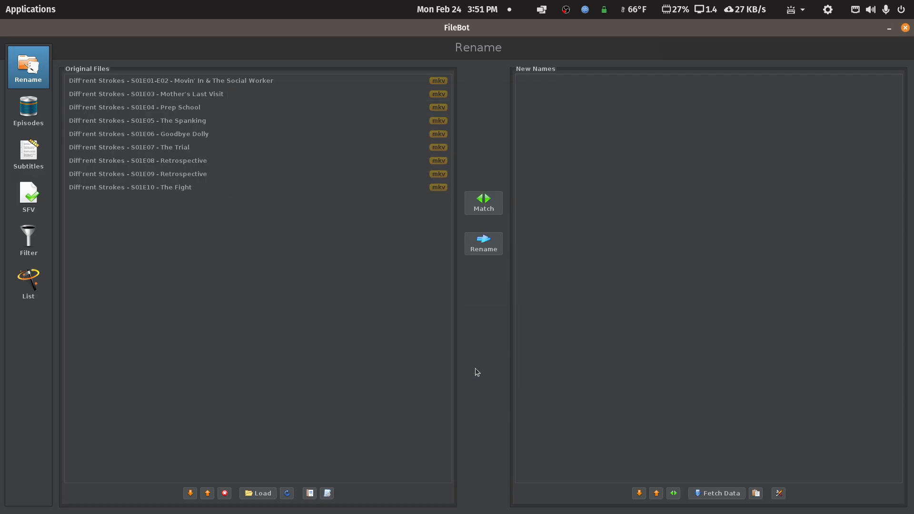
{"action": "left_click", "coordinate": [328, 495]}
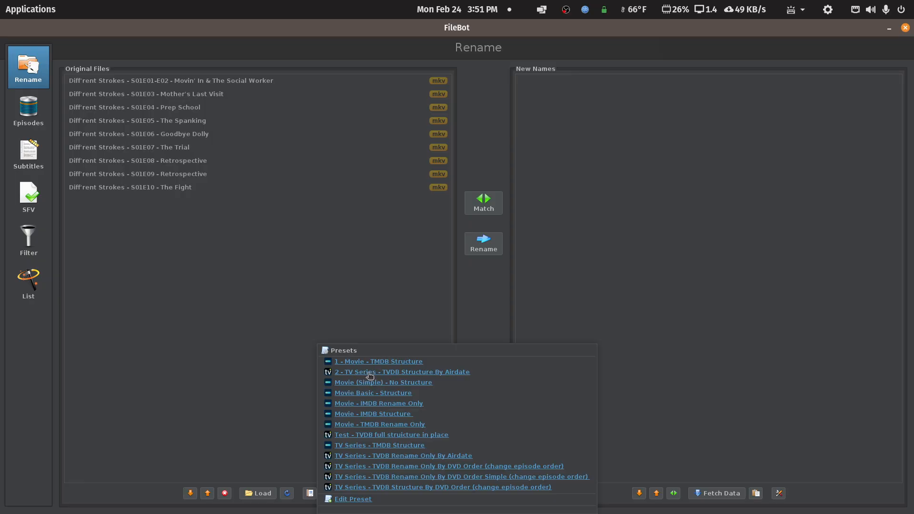
{"action": "left_click", "coordinate": [367, 435]}
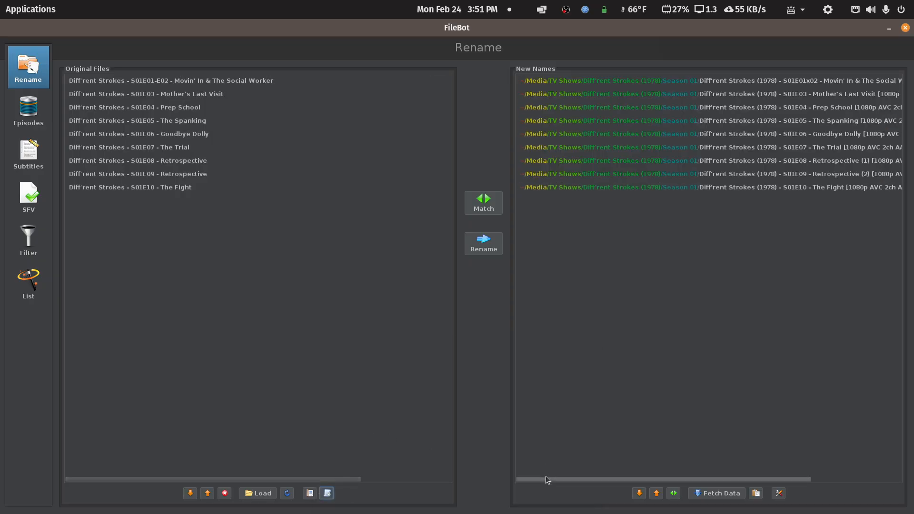
{"action": "left_click_drag", "start_coordinate": [547, 477], "coordinate": [584, 486]}
Unmaximize the FileBot window, move it down and minimize the Writer document to uncover the TV Shows folder.
{"action": "double_click", "coordinate": [736, 28]}
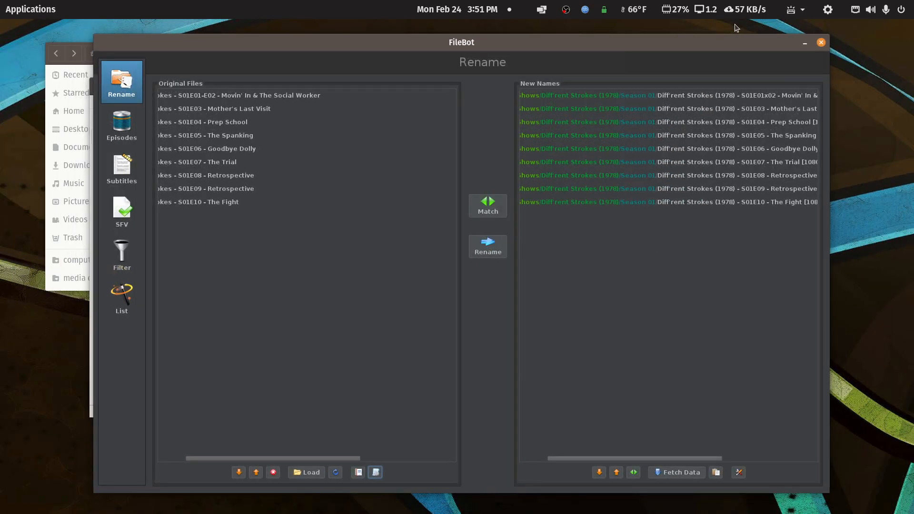
{"action": "left_click_drag", "start_coordinate": [423, 49], "coordinate": [575, 475]}
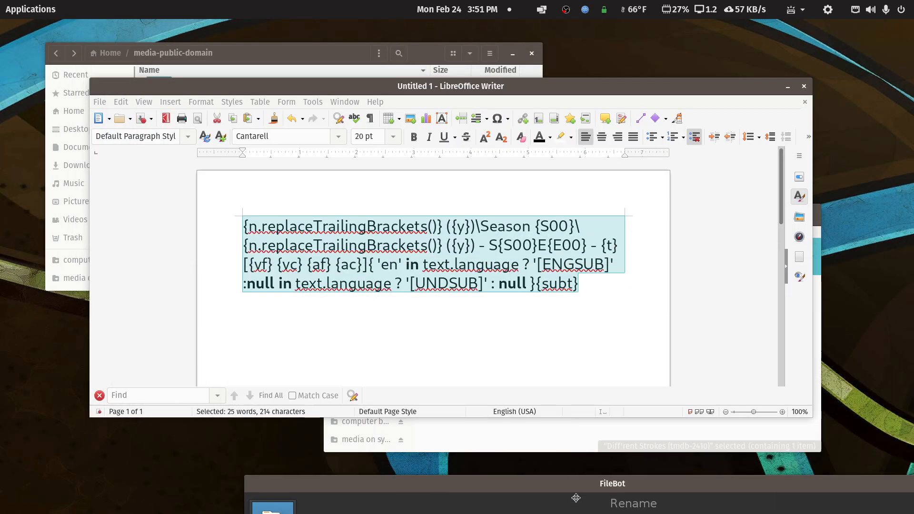
{"action": "left_click", "coordinate": [787, 87]}
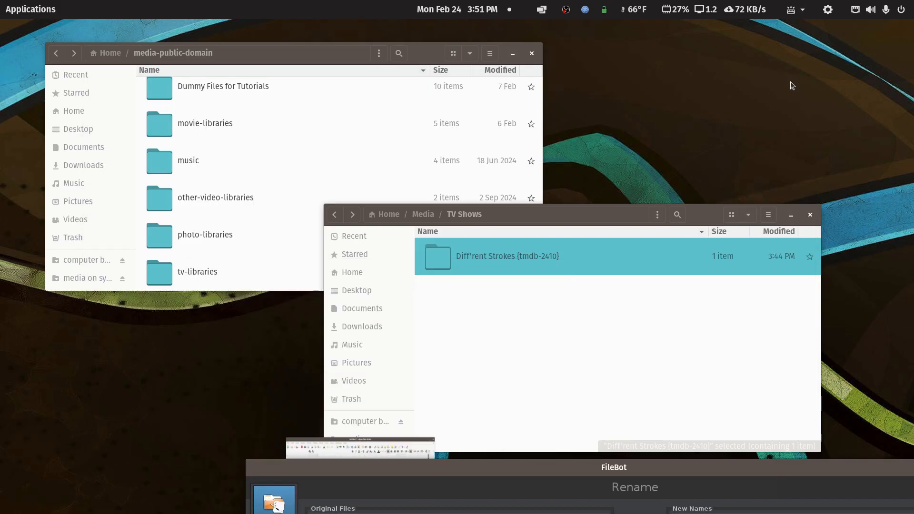
Open the Diff'rent Strokes {tmdb-2410} folder and its Season 01 subfolder to check the episode file names, then return to TV Shows.
{"action": "left_click", "coordinate": [693, 217]}
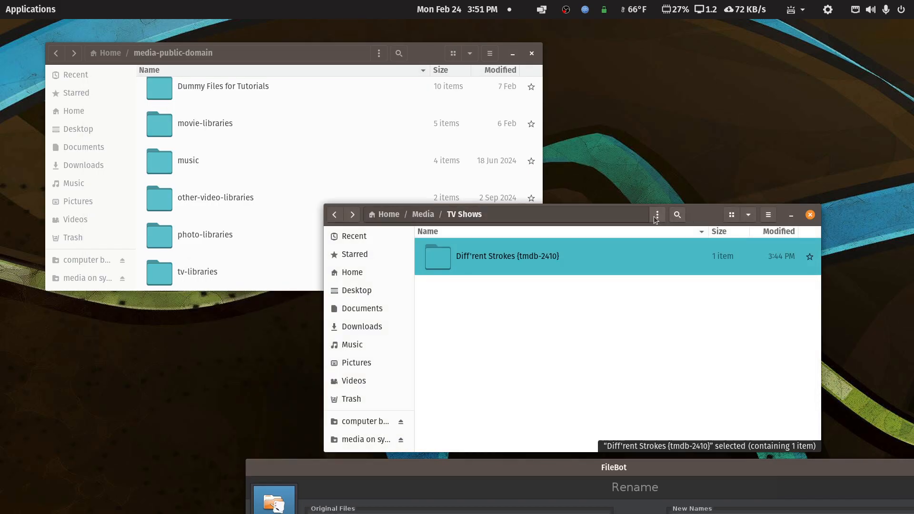
{"action": "double_click", "coordinate": [452, 257]}
{"action": "double_click", "coordinate": [454, 257]}
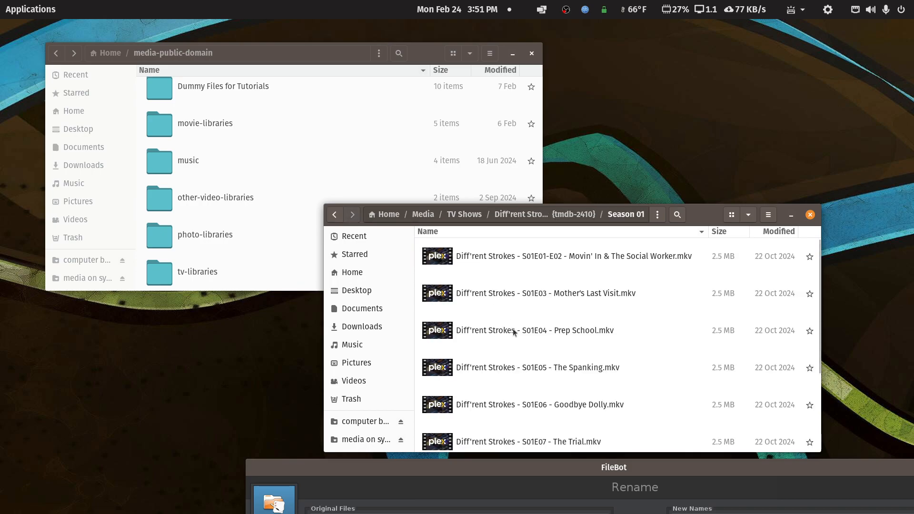
{"action": "left_click_drag", "start_coordinate": [705, 216], "coordinate": [716, 159]}
{"action": "right_click", "coordinate": [345, 158]}
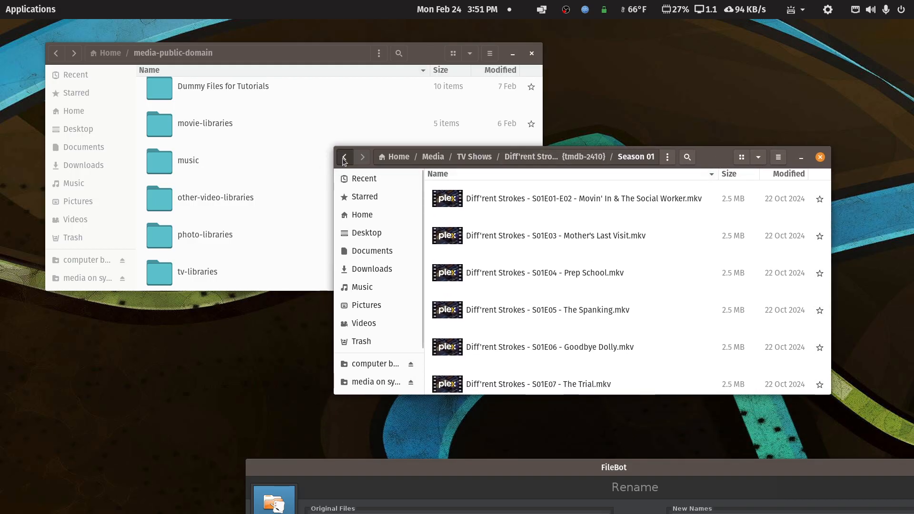
Bring FileBot back into view, check the ends of the proposed new names, rename the episodes and move the window out of the way.
{"action": "left_click_drag", "start_coordinate": [589, 465], "coordinate": [295, 100]}
{"action": "left_click_drag", "start_coordinate": [534, 105], "coordinate": [540, 64]}
{"action": "left_click_drag", "start_coordinate": [526, 475], "coordinate": [709, 482]}
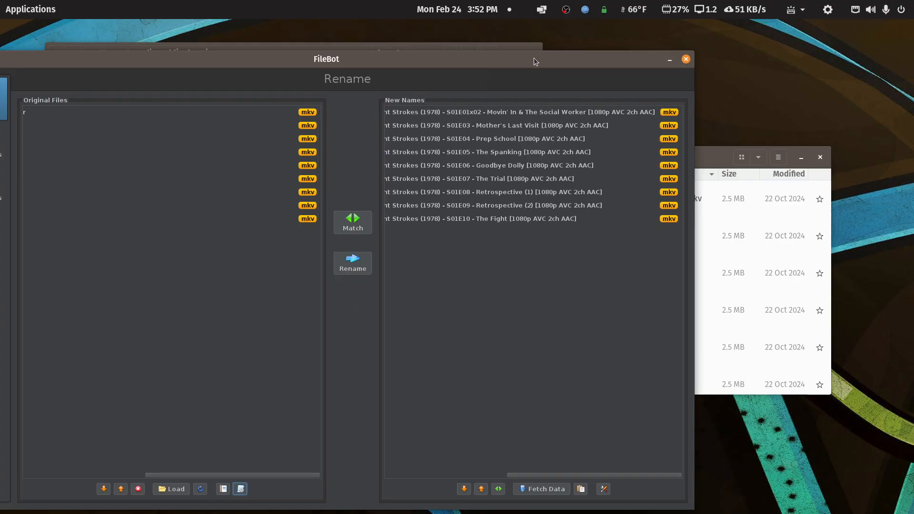
{"action": "left_click_drag", "start_coordinate": [536, 61], "coordinate": [563, 69]}
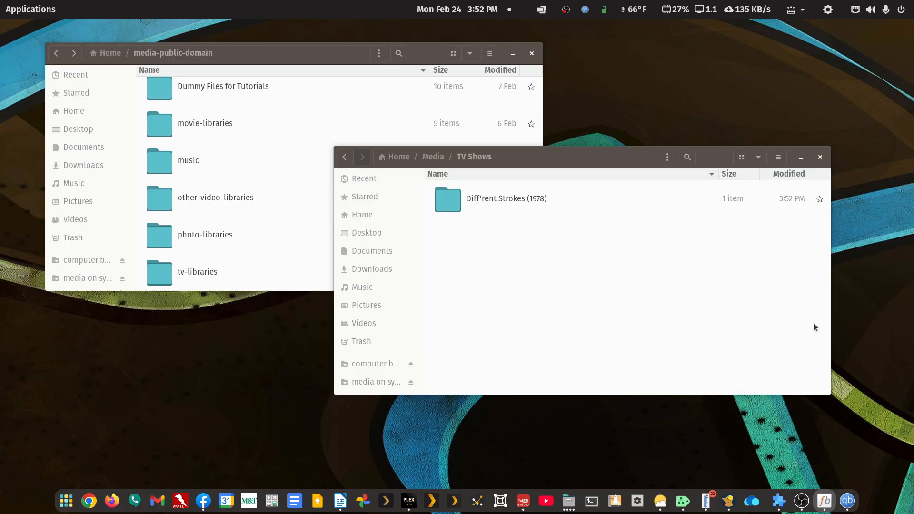
Inspect the renamed Diff'rent Strokes (1978) folder and its Season 01 episode files, then return to the TV Shows folder.
{"action": "double_click", "coordinate": [490, 199]}
{"action": "double_click", "coordinate": [492, 199]}
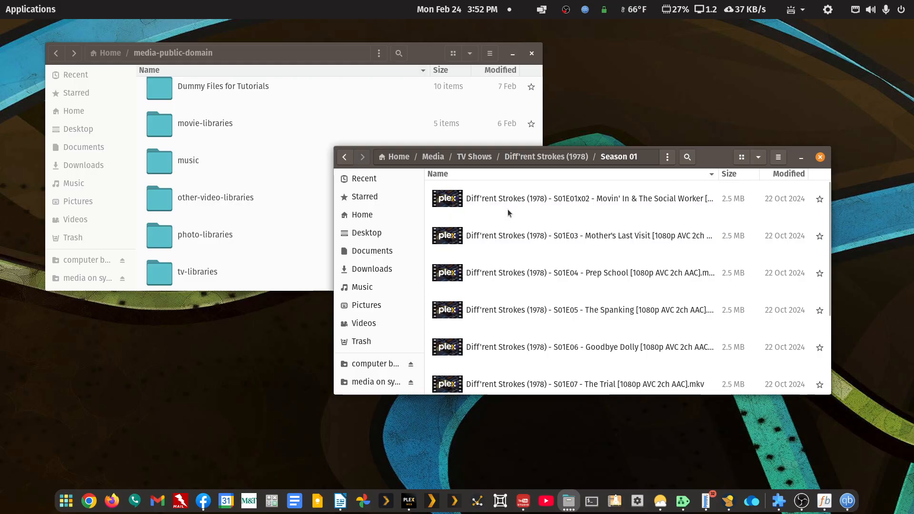
{"action": "left_click", "coordinate": [477, 159]}
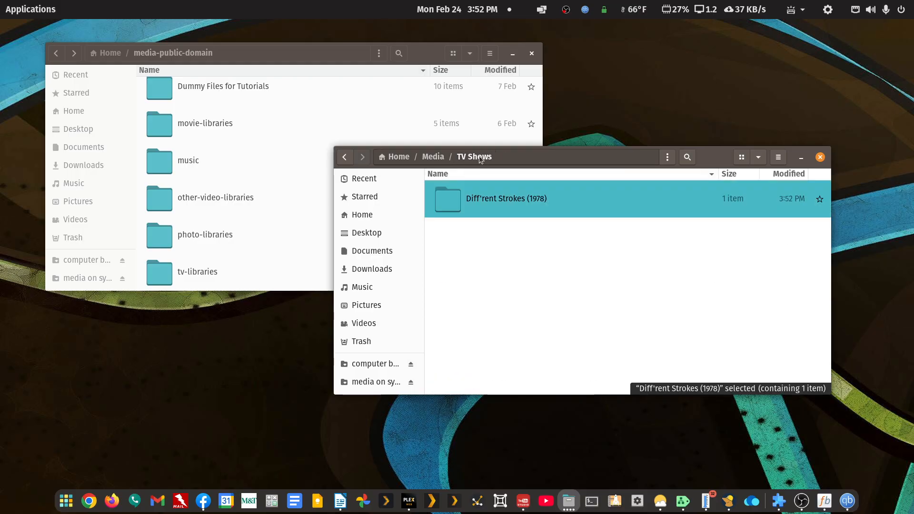
{"action": "double_click", "coordinate": [484, 200]}
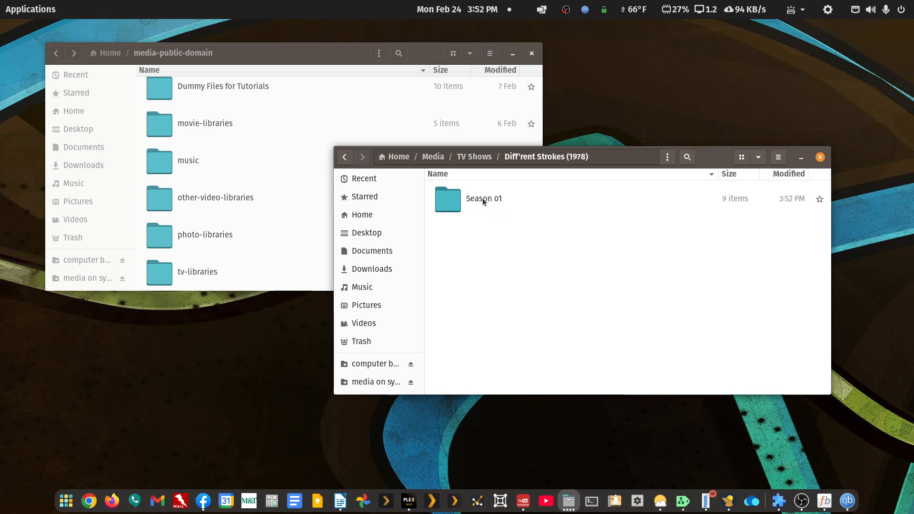
{"action": "double_click", "coordinate": [482, 198]}
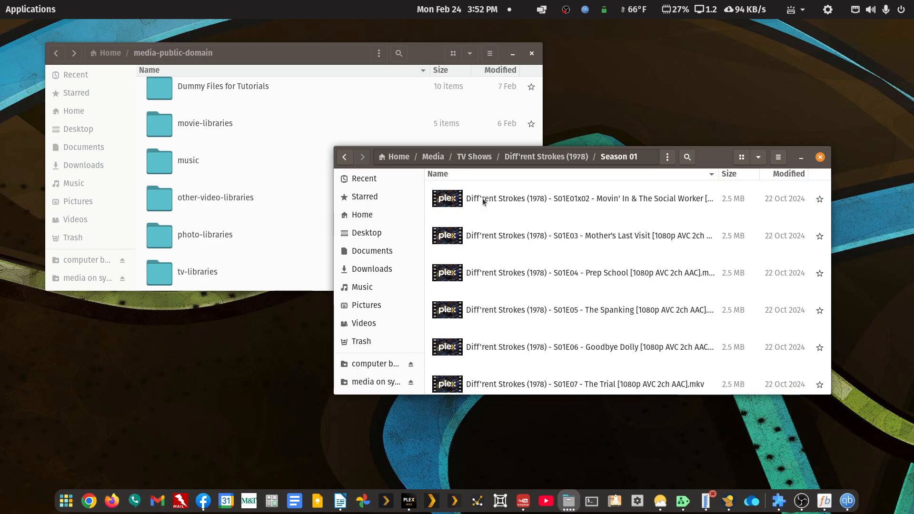
{"action": "left_click", "coordinate": [347, 157]}
{"action": "left_click", "coordinate": [347, 157]}
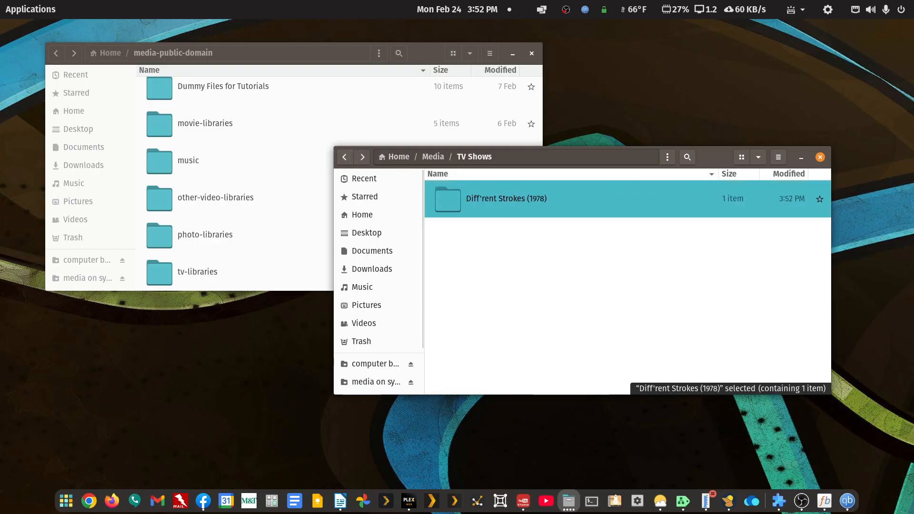
Close FileBot and reopen it by opening the Diff'rent Strokes (1978) folder with it.
{"action": "left_click_drag", "start_coordinate": [913, 82], "coordinate": [484, 56]}
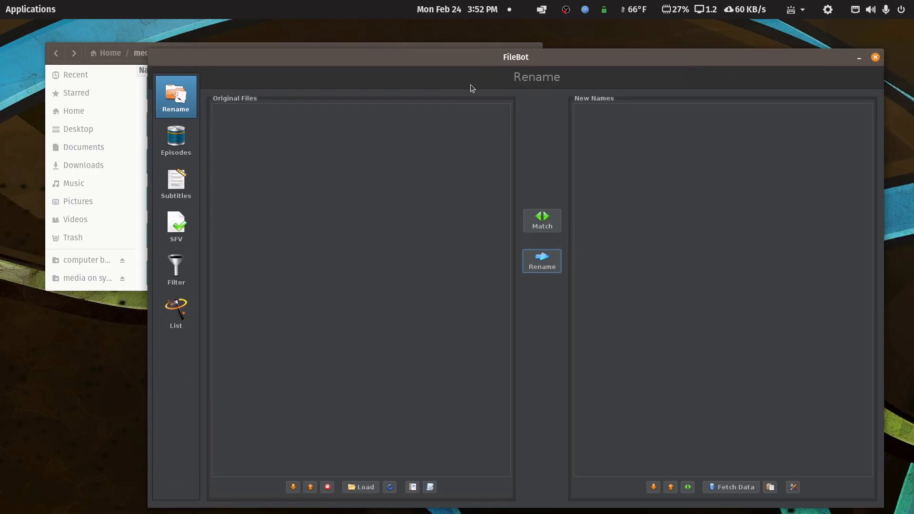
{"action": "left_click", "coordinate": [876, 58]}
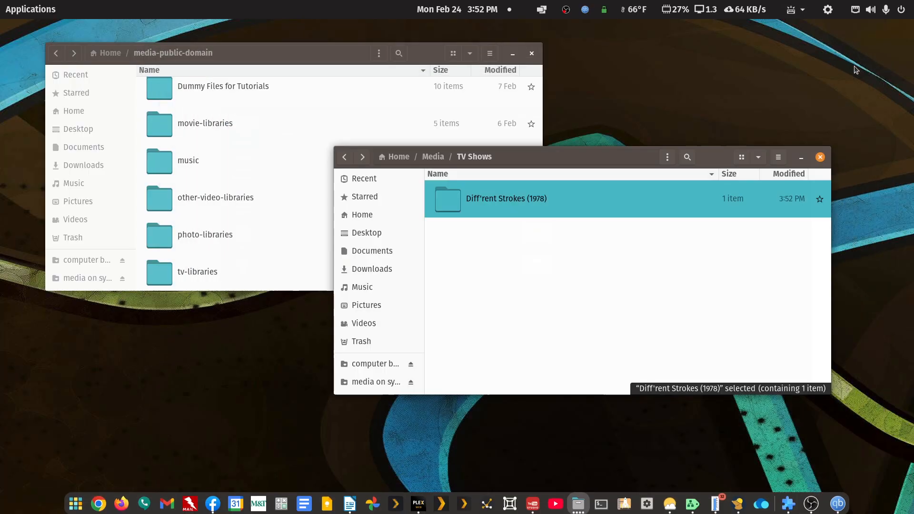
{"action": "right_click", "coordinate": [534, 200]}
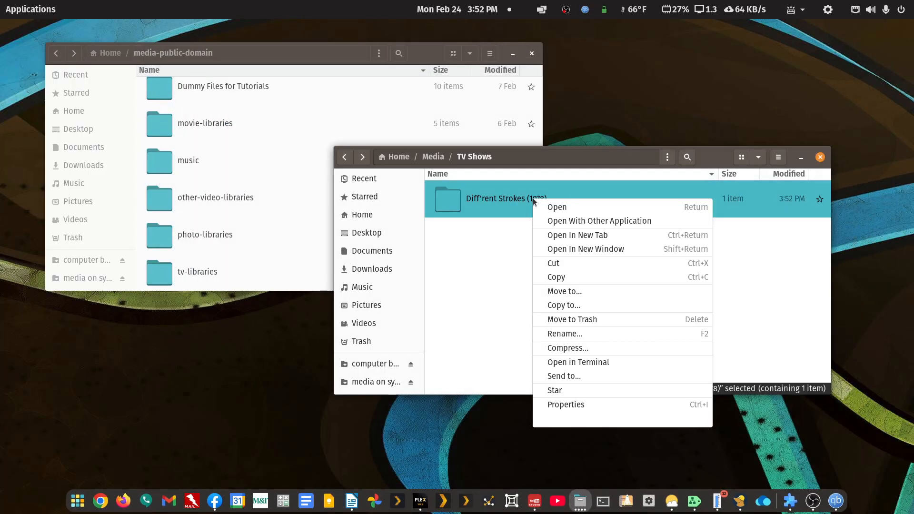
{"action": "left_click", "coordinate": [569, 222]}
{"action": "left_click", "coordinate": [665, 185]}
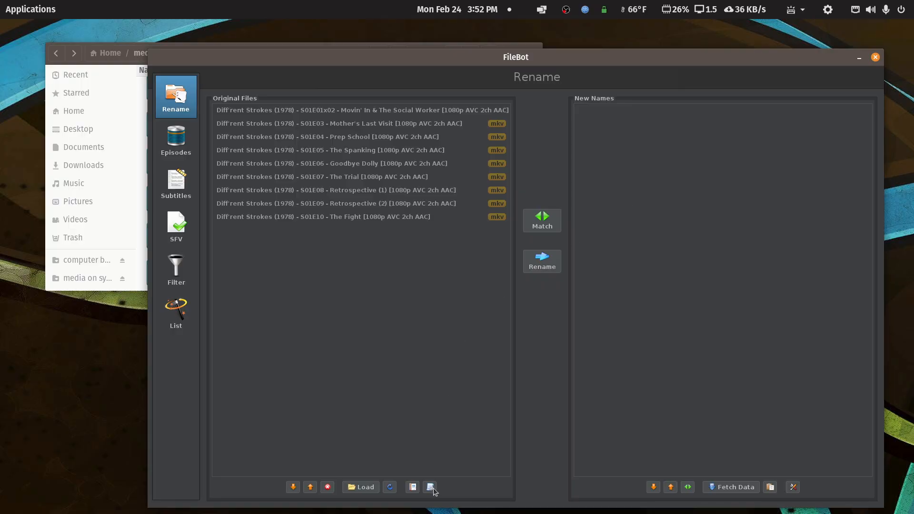
Apply the "Organize Episodes for Plex" preset, rename the episodes and check the resulting folder in TV Shows.
{"action": "left_click", "coordinate": [431, 488]}
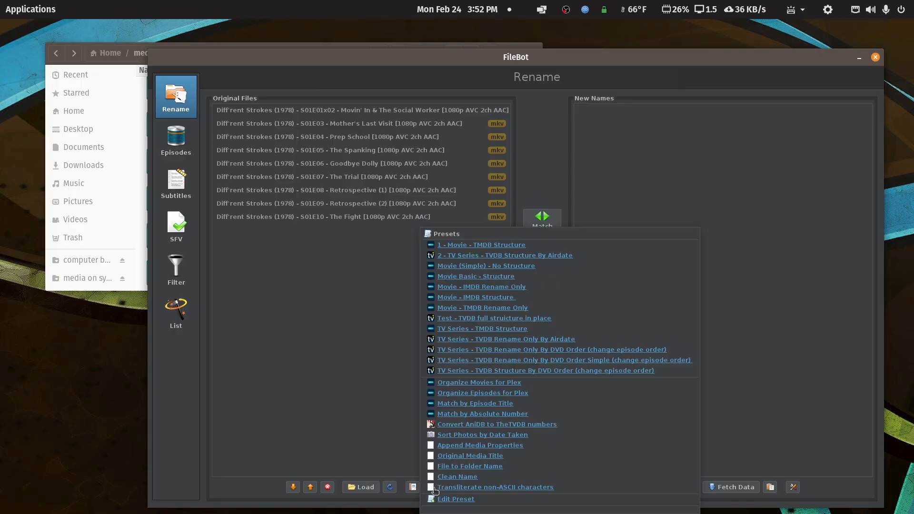
{"action": "left_click", "coordinate": [481, 394]}
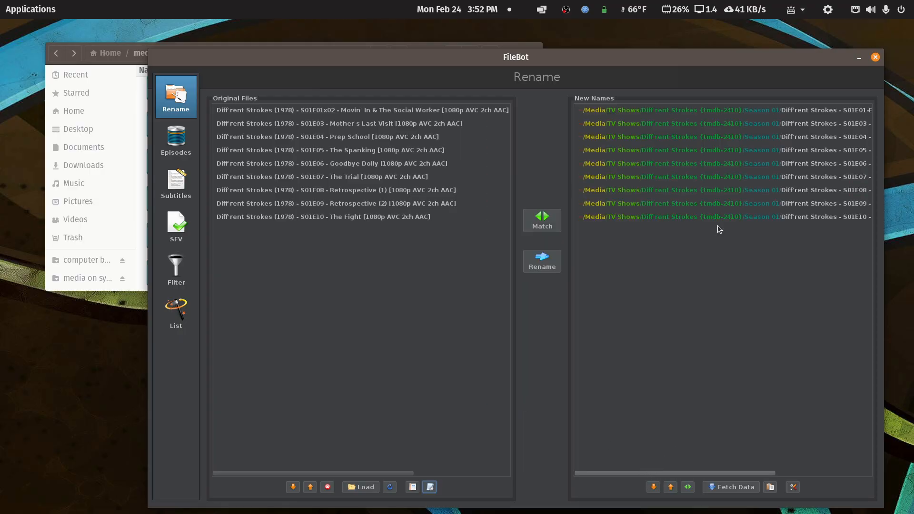
{"action": "left_click_drag", "start_coordinate": [668, 59], "coordinate": [913, 143]}
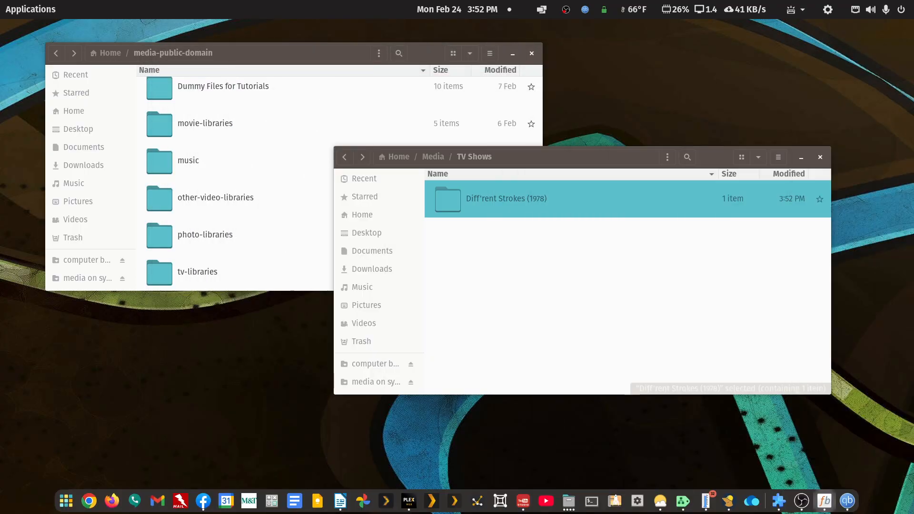
{"action": "left_click", "coordinate": [555, 244]}
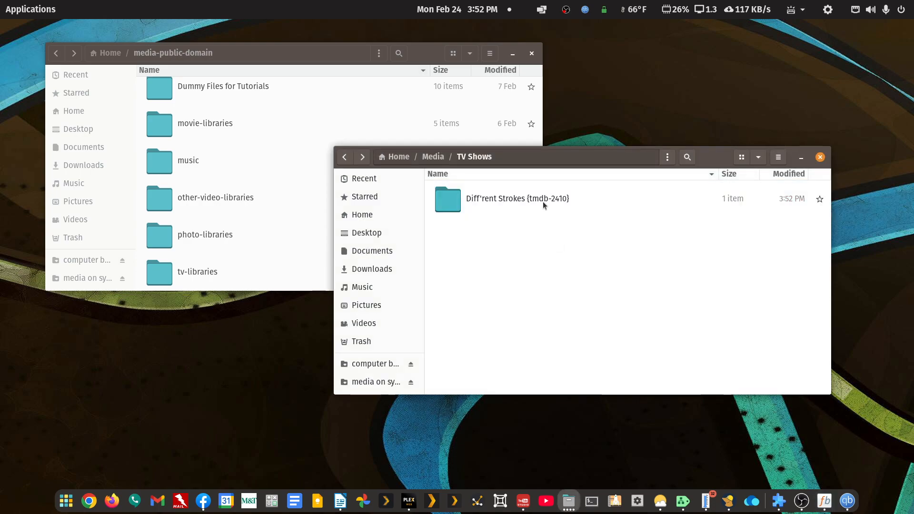
{"action": "double_click", "coordinate": [544, 201]}
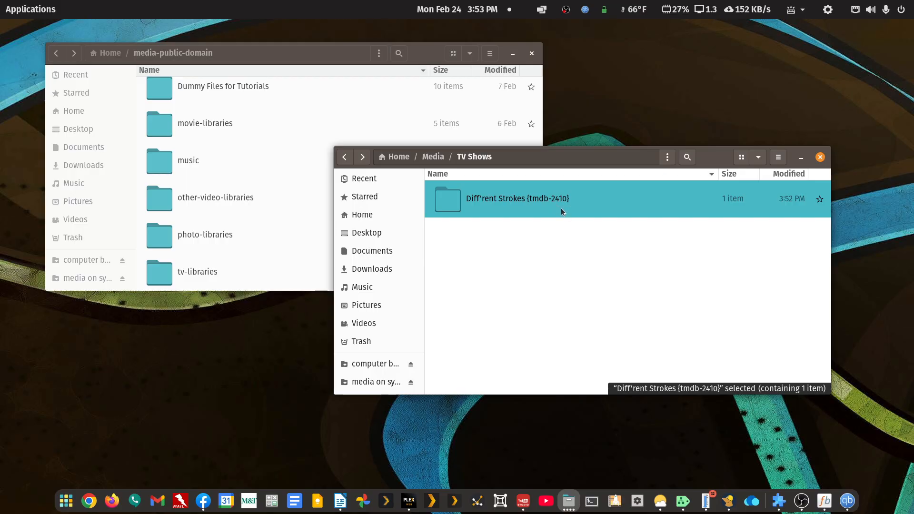
Switch to Plex and open the TV Shows - Anime library from the server's list of managed libraries.
{"action": "left_click", "coordinate": [407, 499]}
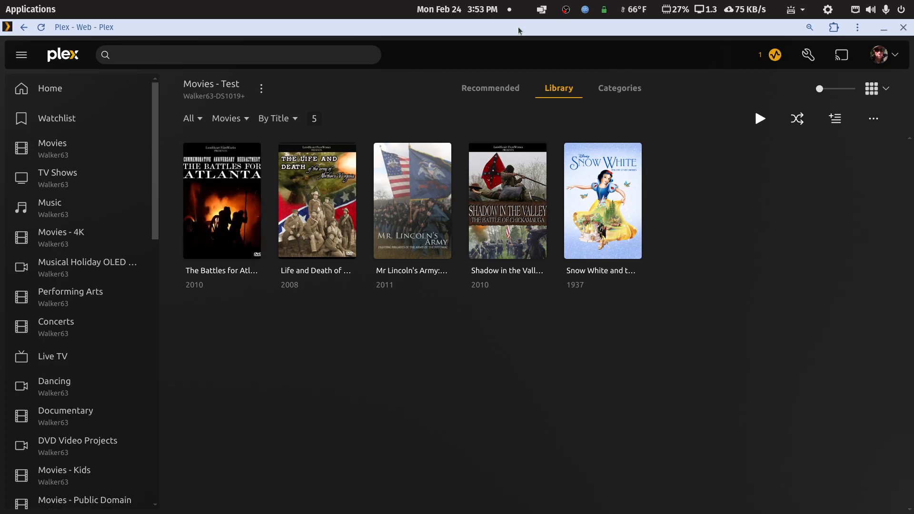
{"action": "left_click", "coordinate": [808, 55]}
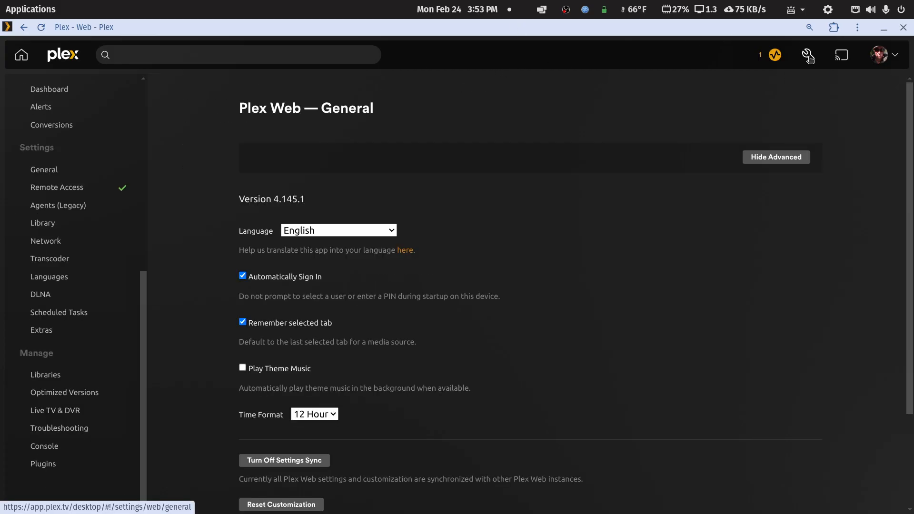
{"action": "left_click", "coordinate": [47, 377]}
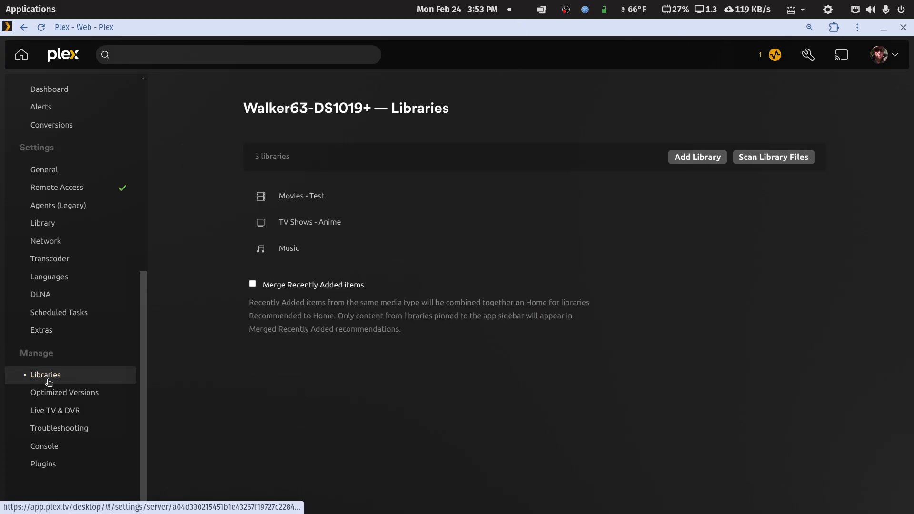
{"action": "left_click", "coordinate": [311, 224]}
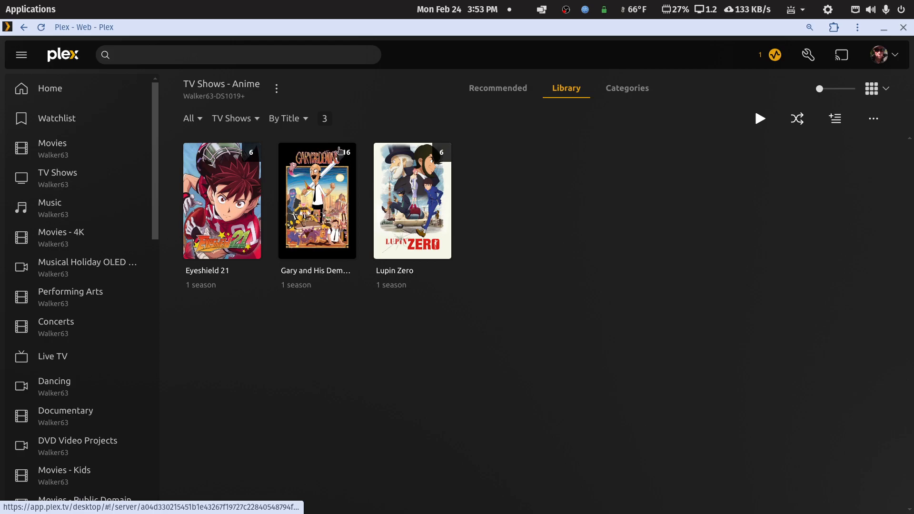
Open the advanced settings of the TV Shows - Anime library and review the episode ordering choices, keeping TheTVDB.
{"action": "left_click", "coordinate": [278, 90]}
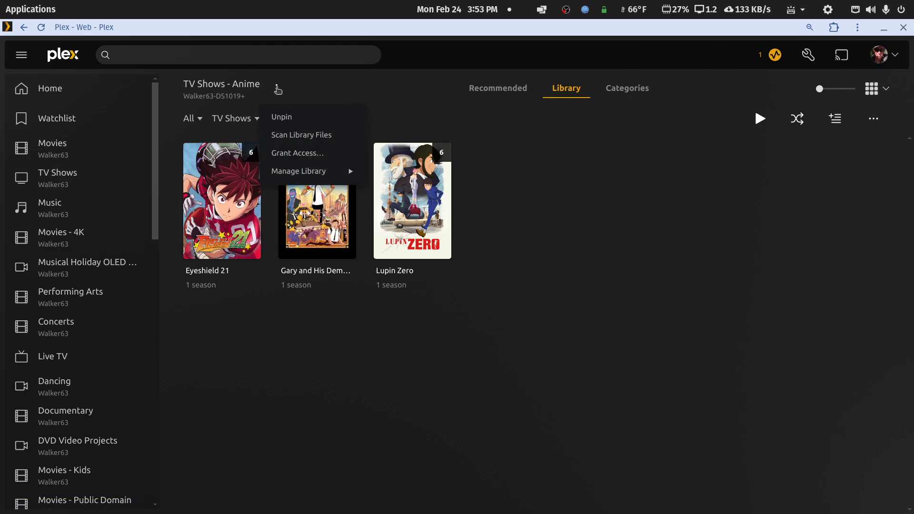
{"action": "mouse_move", "coordinate": [295, 171]}
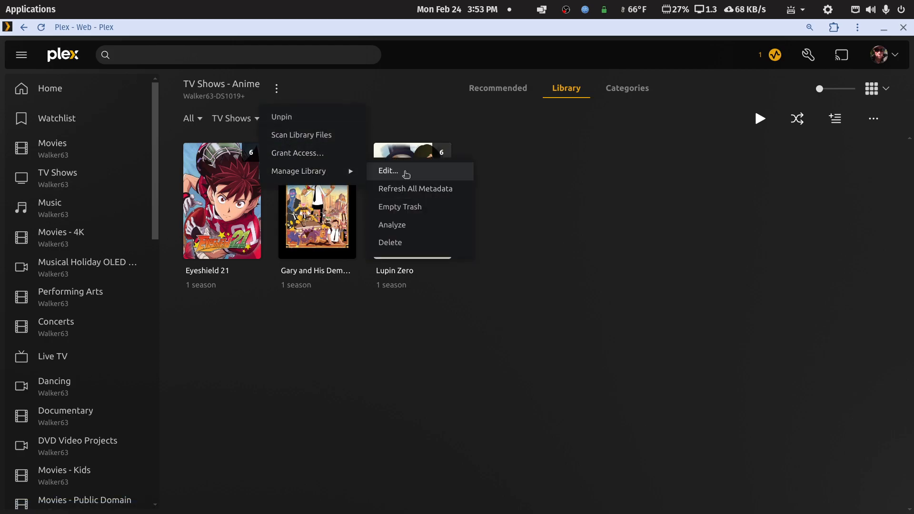
{"action": "left_click", "coordinate": [407, 175]}
{"action": "left_click", "coordinate": [277, 183]}
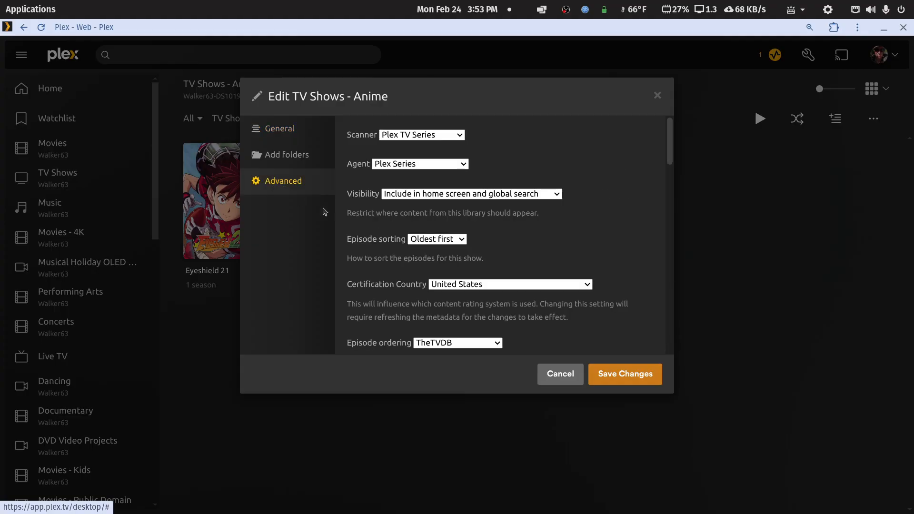
{"action": "scroll", "coordinate": [586, 339], "scroll_direction": "down", "scroll_amount": 3}
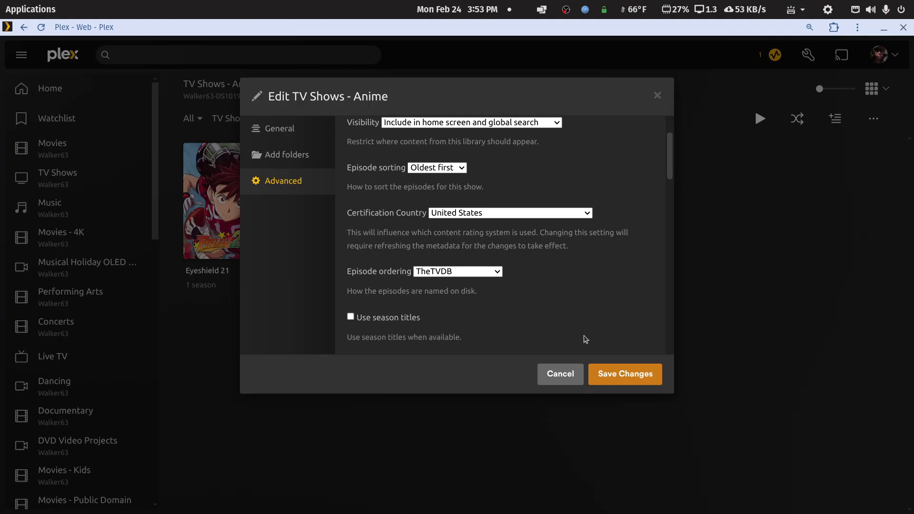
{"action": "left_click", "coordinate": [498, 273]}
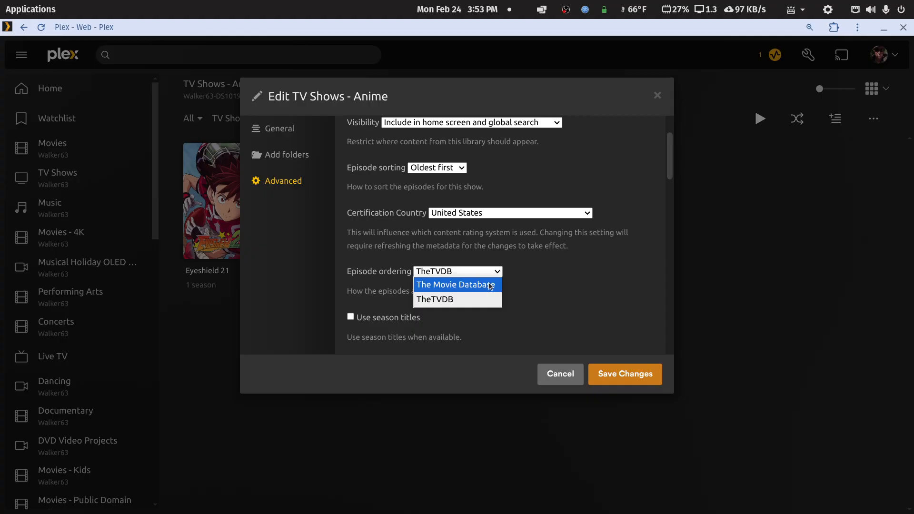
{"action": "left_click", "coordinate": [462, 300]}
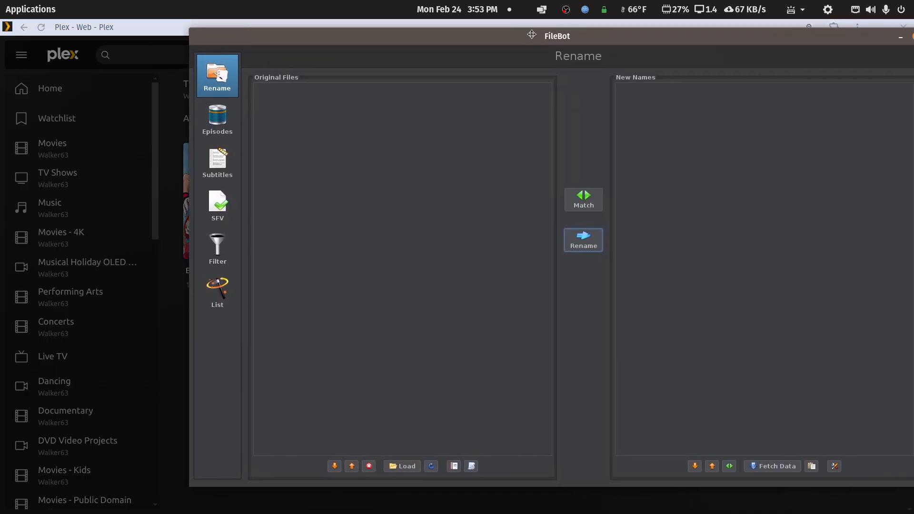
Switch to FileBot, start a new preset with TheTVDB as its datasource, and move the main window aside to uncover the Plex library settings.
{"action": "left_click", "coordinate": [442, 468]}
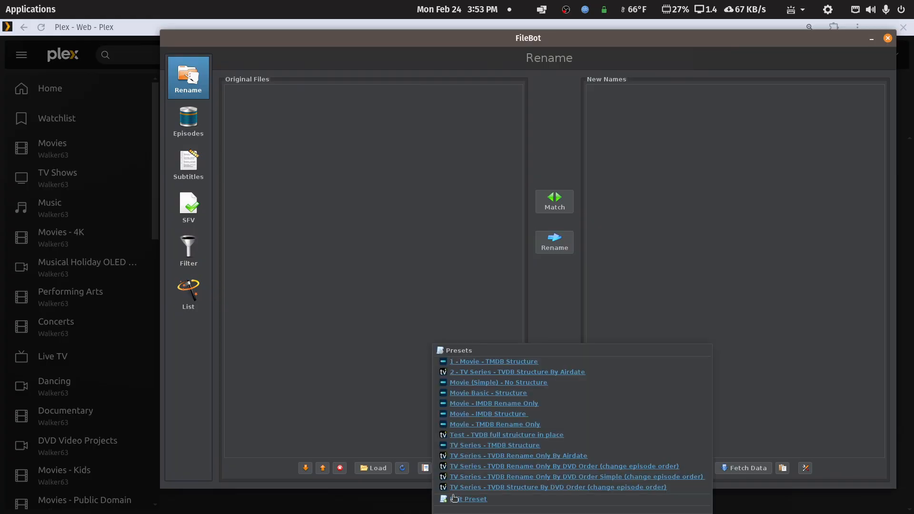
{"action": "left_click", "coordinate": [458, 500]}
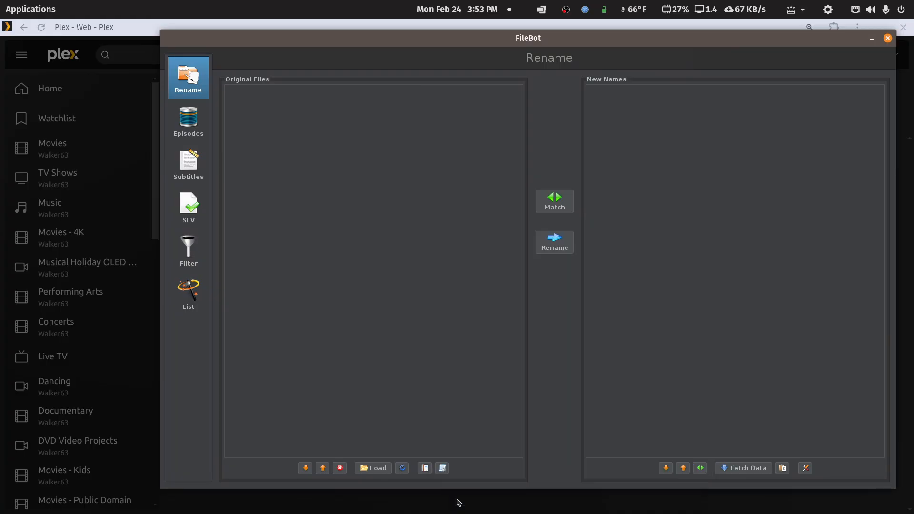
{"action": "left_click", "coordinate": [576, 233]}
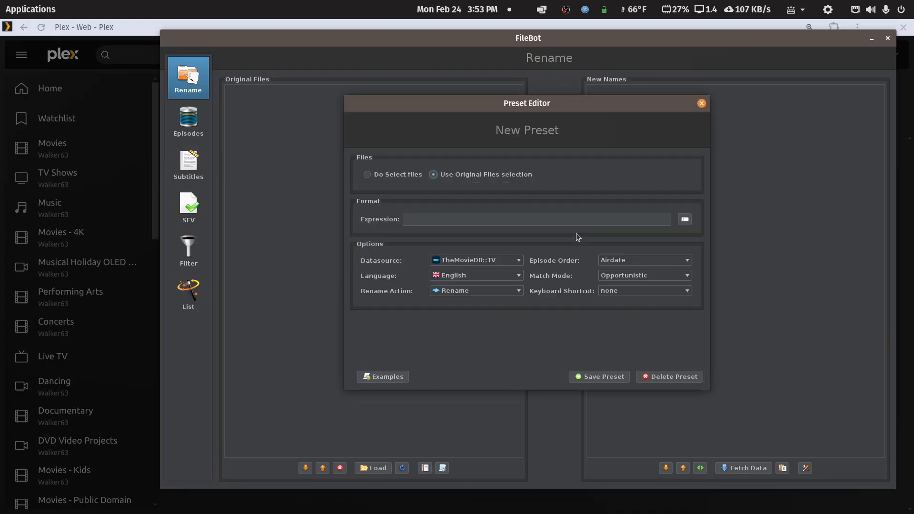
{"action": "left_click", "coordinate": [519, 261]}
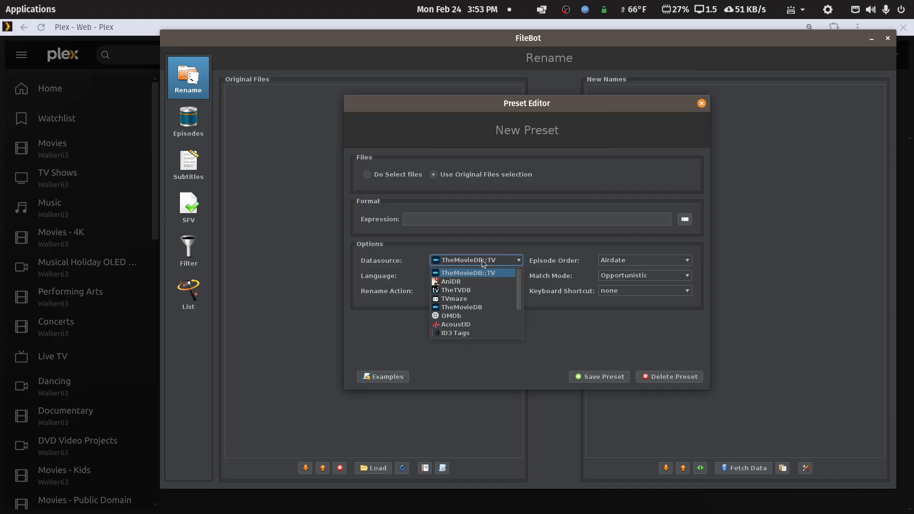
{"action": "left_click", "coordinate": [469, 290]}
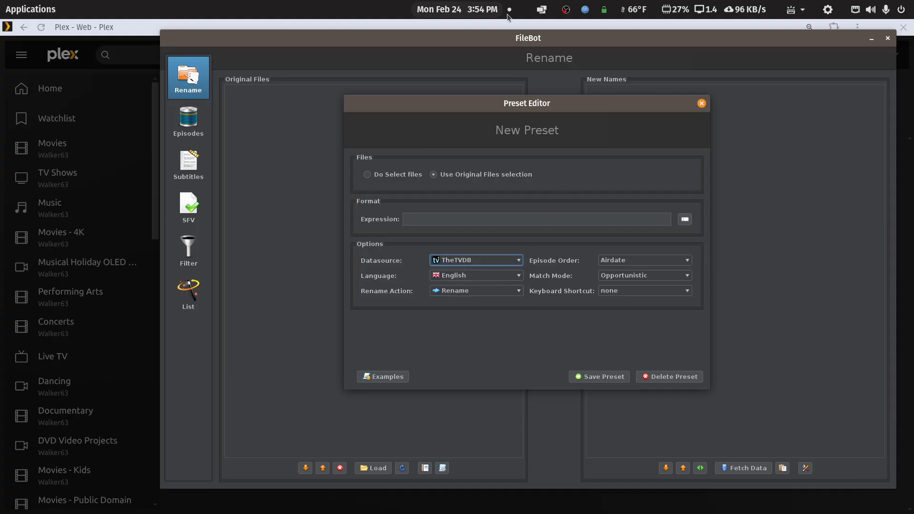
{"action": "left_click_drag", "start_coordinate": [495, 36], "coordinate": [913, 84]}
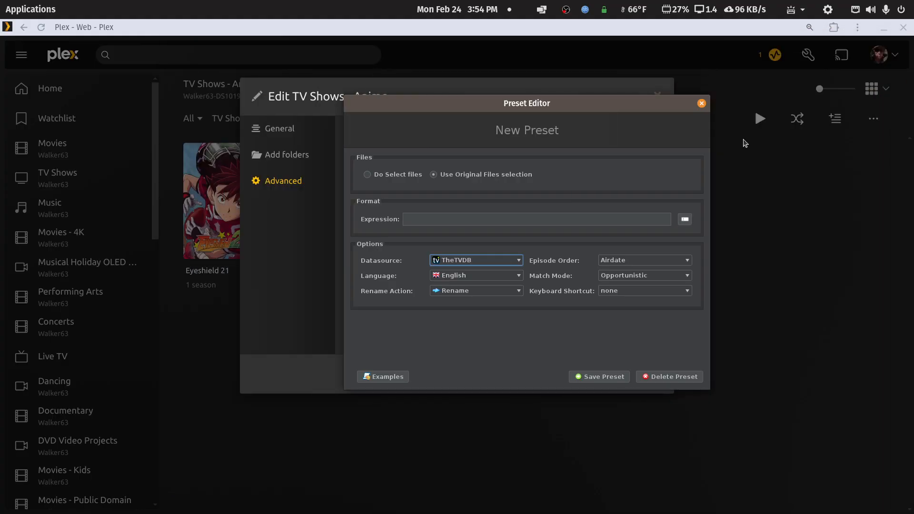
Close the new preset without saving, cancel the Plex library edit and shrink the Plex window to uncover the file manager.
{"action": "left_click", "coordinate": [702, 103]}
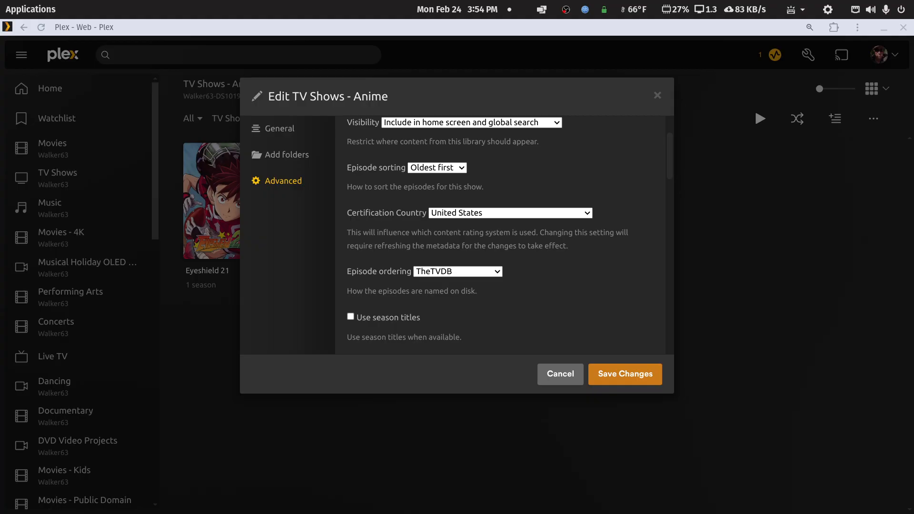
{"action": "left_click_drag", "start_coordinate": [913, 96], "coordinate": [278, 58]}
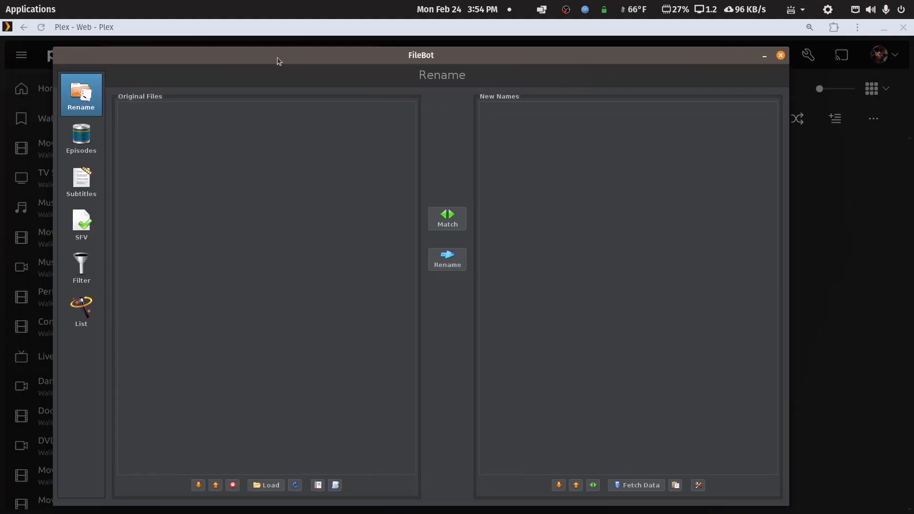
{"action": "left_click_drag", "start_coordinate": [278, 58], "coordinate": [913, 245]}
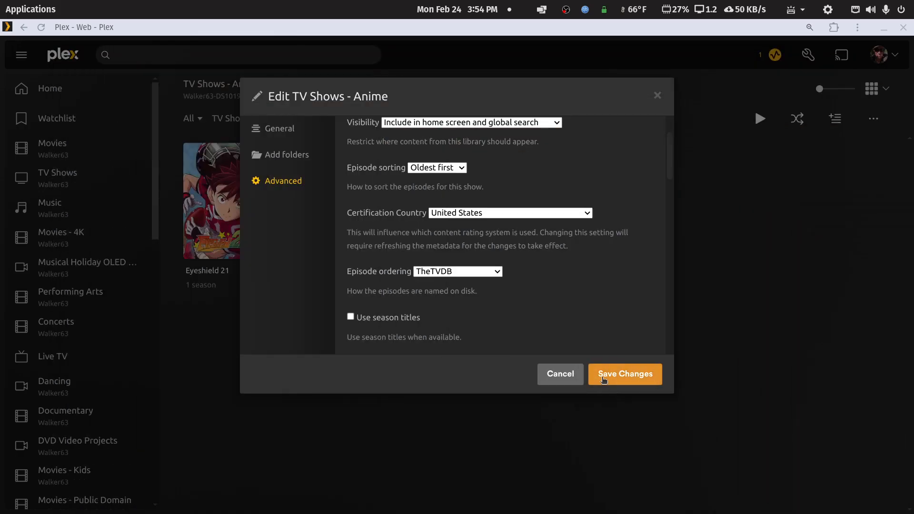
{"action": "left_click", "coordinate": [571, 378]}
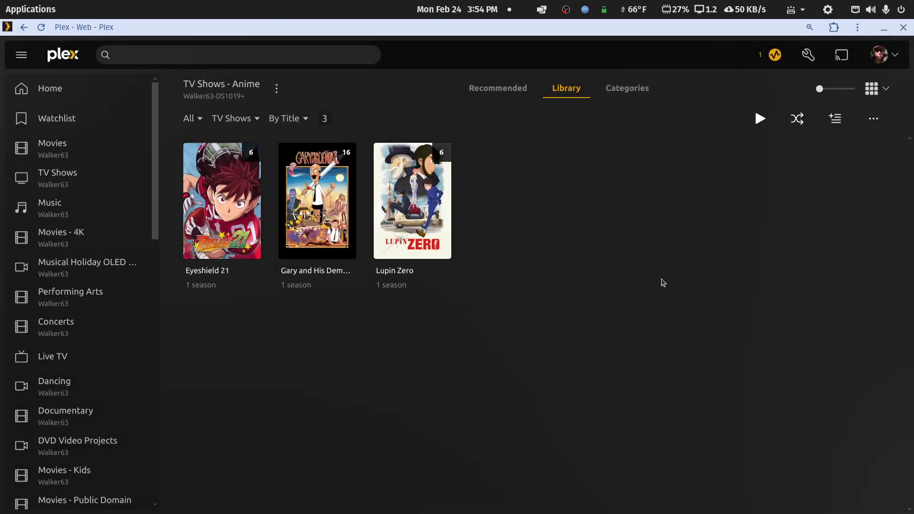
{"action": "double_click", "coordinate": [745, 33]}
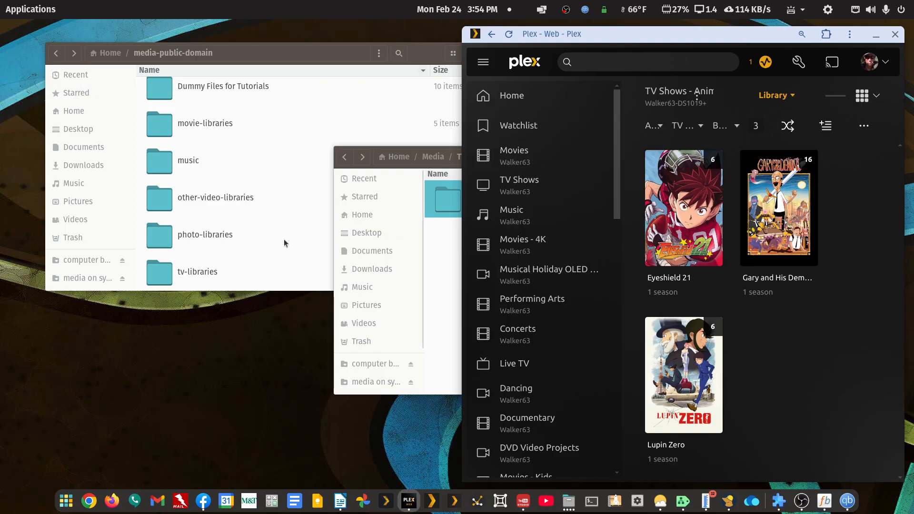
Bring the Media folder window forward and open the "media on syno1019.local" network share from Other Locations.
{"action": "left_click", "coordinate": [425, 161]}
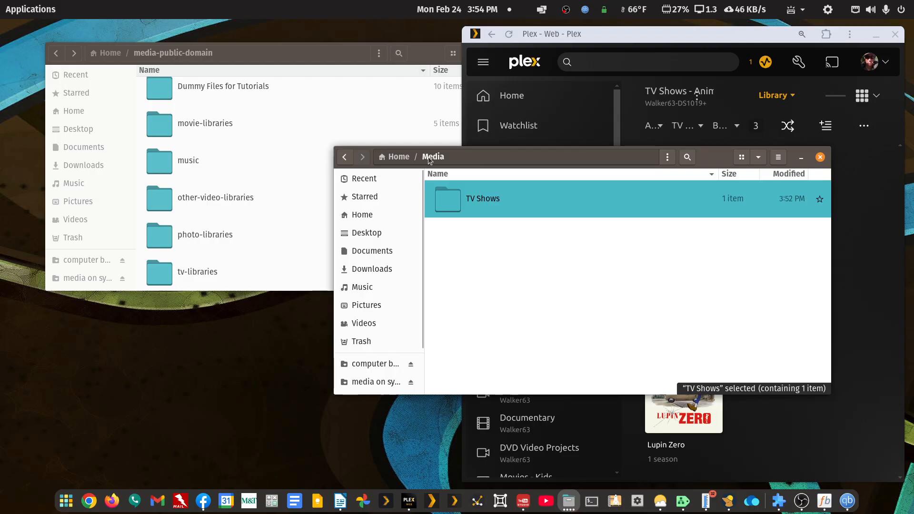
{"action": "left_click_drag", "start_coordinate": [703, 158], "coordinate": [544, 160]}
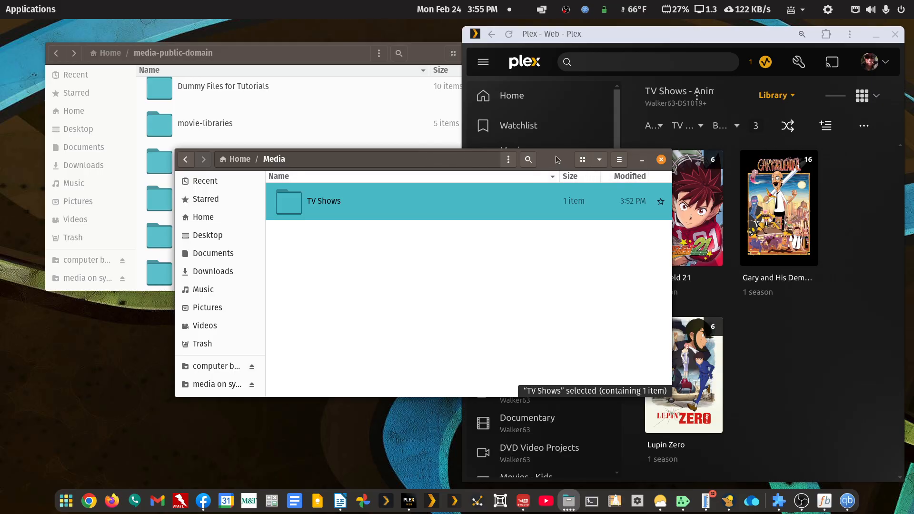
{"action": "left_click_drag", "start_coordinate": [556, 159], "coordinate": [483, 128]}
{"action": "scroll", "coordinate": [135, 328], "scroll_direction": "down", "scroll_amount": 2}
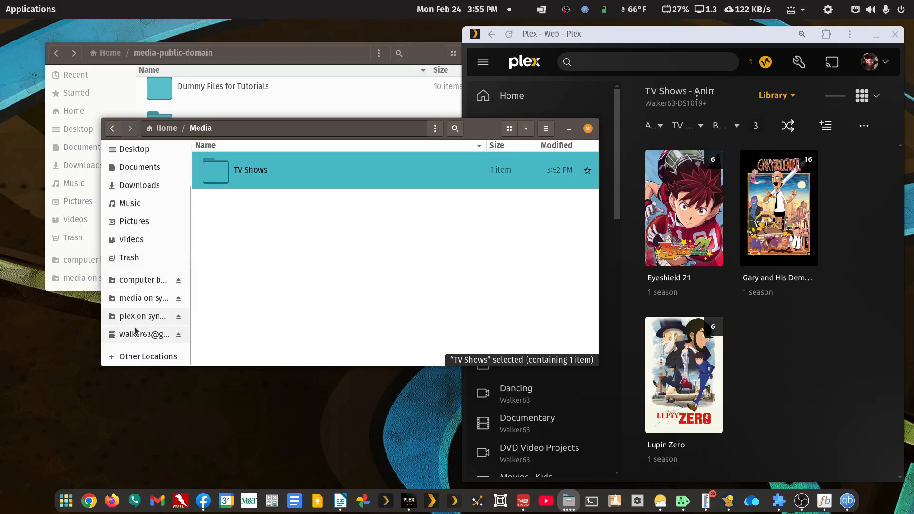
{"action": "left_click", "coordinate": [146, 357]}
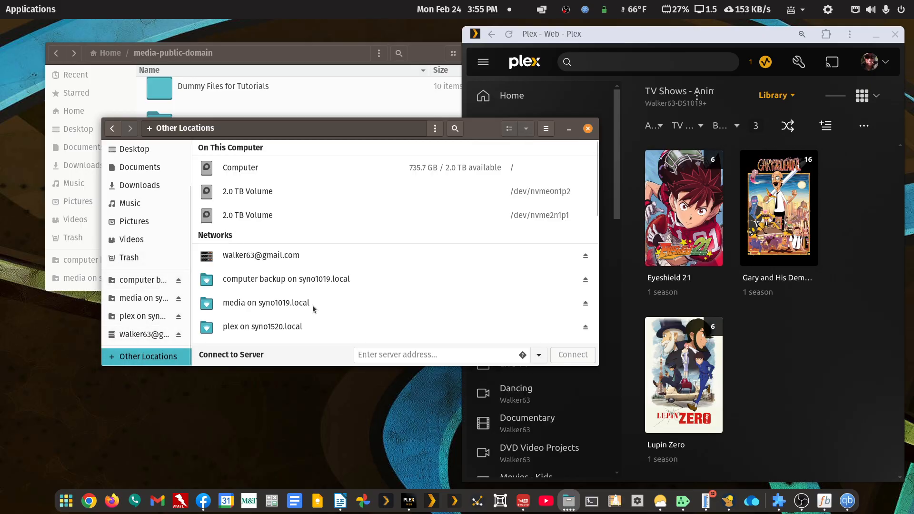
{"action": "scroll", "coordinate": [317, 309], "scroll_direction": "down", "scroll_amount": 1}
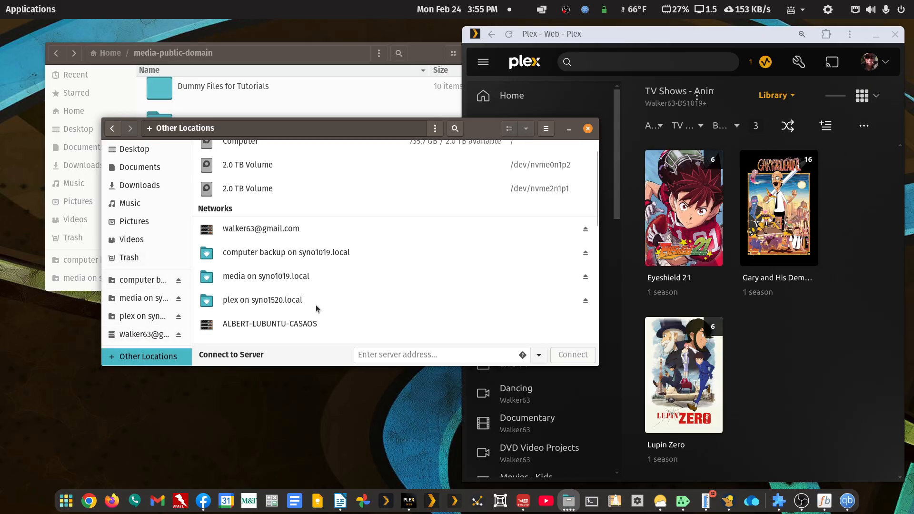
{"action": "left_click", "coordinate": [279, 277]}
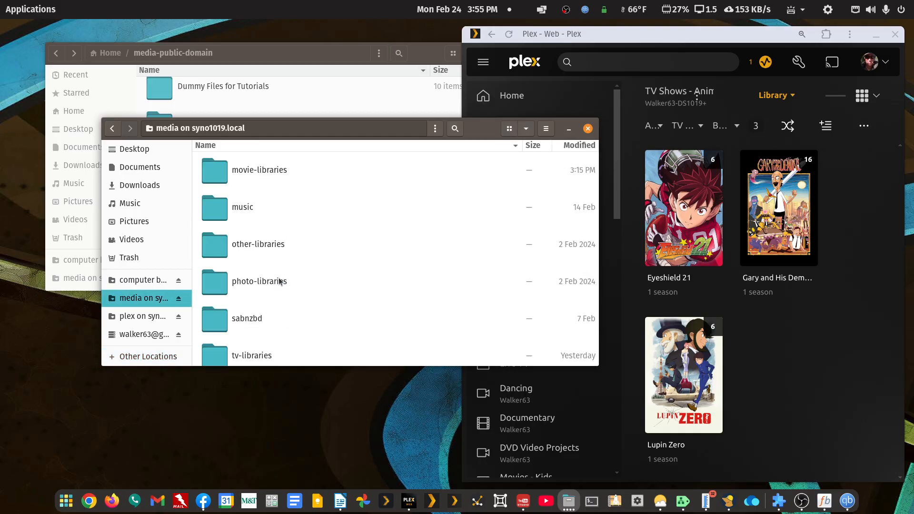
{"action": "double_click", "coordinate": [476, 134]}
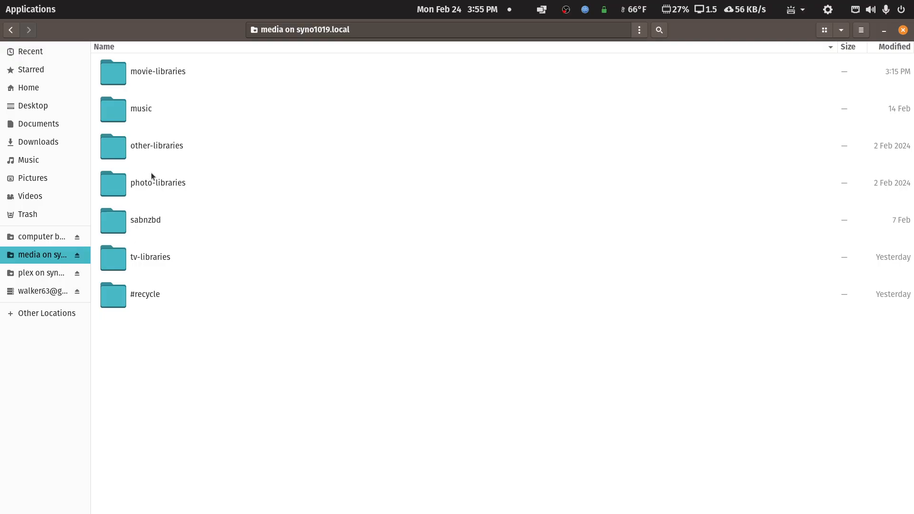
{"action": "double_click", "coordinate": [790, 36]}
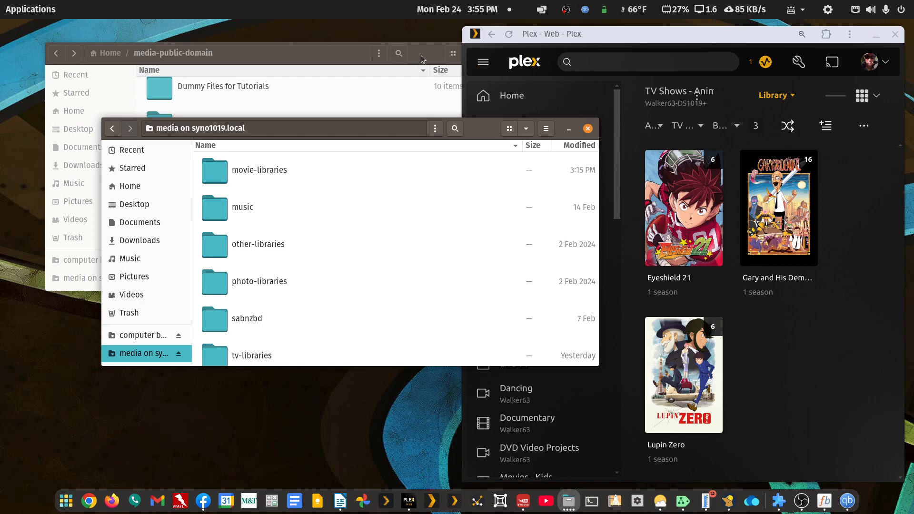
In the media-public-domain window, go to Home / Media / TV Shows and copy the "Diff'rent Strokes {tmdb-2410}" folder.
{"action": "left_click", "coordinate": [422, 59]}
{"action": "scroll", "coordinate": [229, 247], "scroll_direction": "up", "scroll_amount": 1}
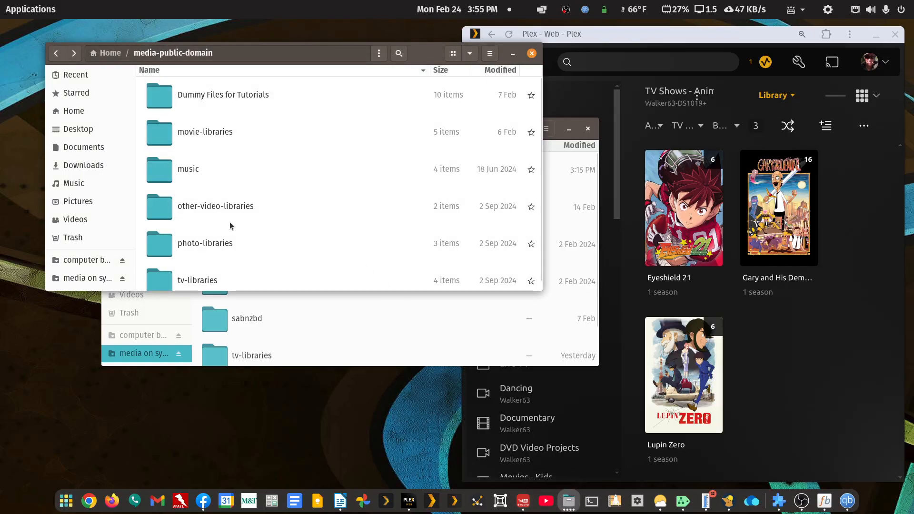
{"action": "scroll", "coordinate": [229, 226], "scroll_direction": "down", "scroll_amount": 1}
{"action": "scroll", "coordinate": [229, 225], "scroll_direction": "up", "scroll_amount": 1}
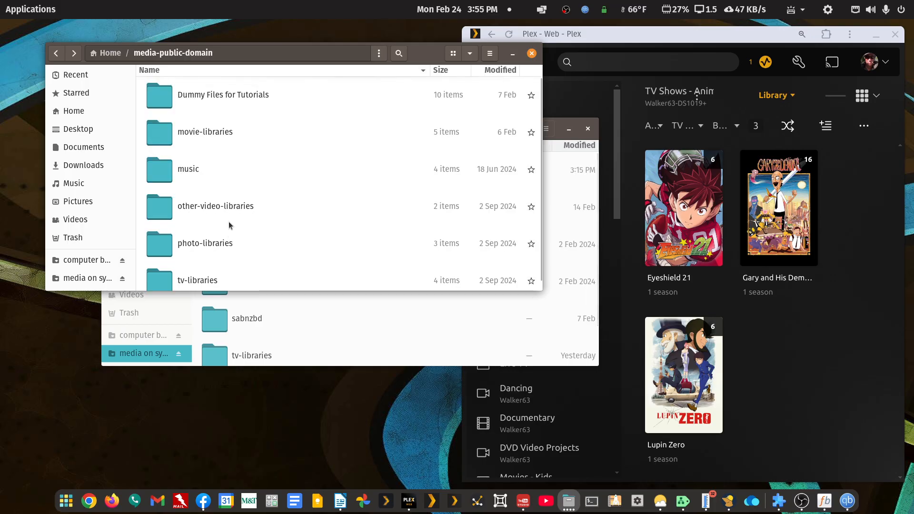
{"action": "left_click", "coordinate": [74, 111]}
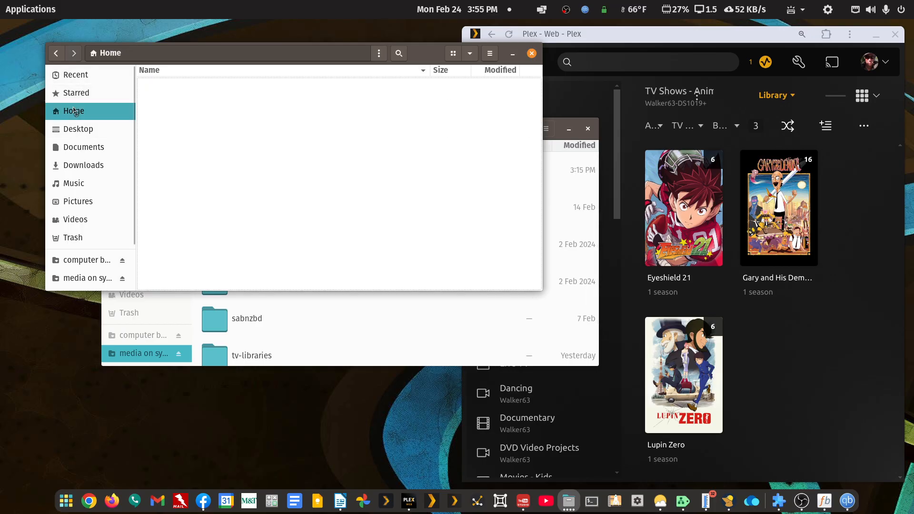
{"action": "scroll", "coordinate": [196, 193], "scroll_direction": "down", "scroll_amount": 7}
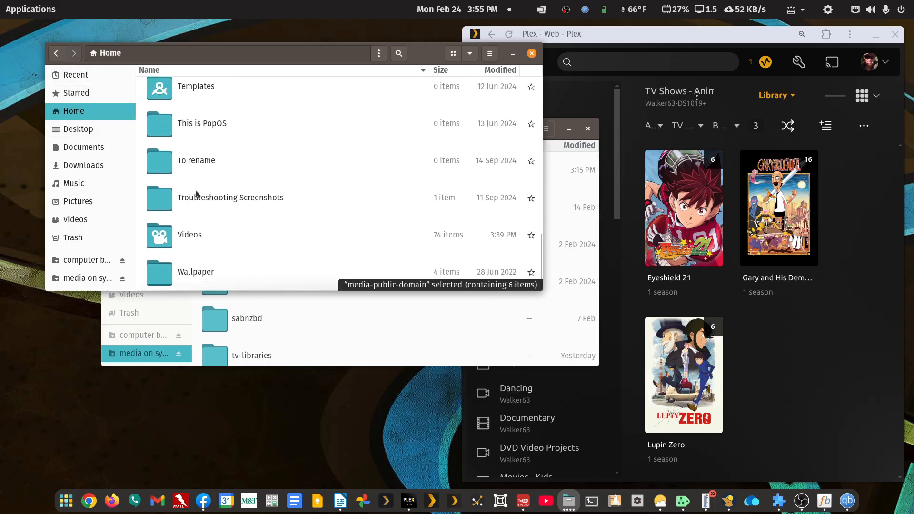
{"action": "scroll", "coordinate": [196, 193], "scroll_direction": "up", "scroll_amount": 2}
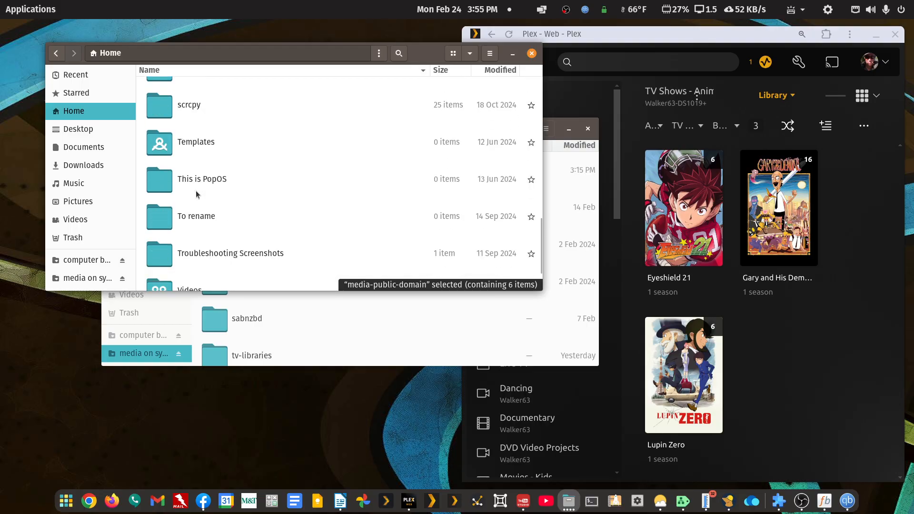
{"action": "scroll", "coordinate": [196, 193], "scroll_direction": "up", "scroll_amount": 1}
{"action": "scroll", "coordinate": [195, 193], "scroll_direction": "up", "scroll_amount": 7}
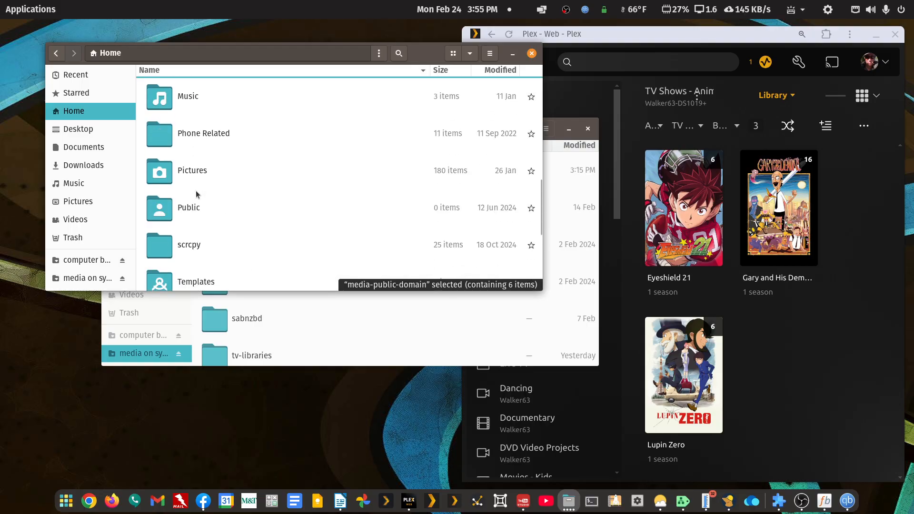
{"action": "scroll", "coordinate": [196, 193], "scroll_direction": "up", "scroll_amount": 1}
{"action": "double_click", "coordinate": [193, 138]}
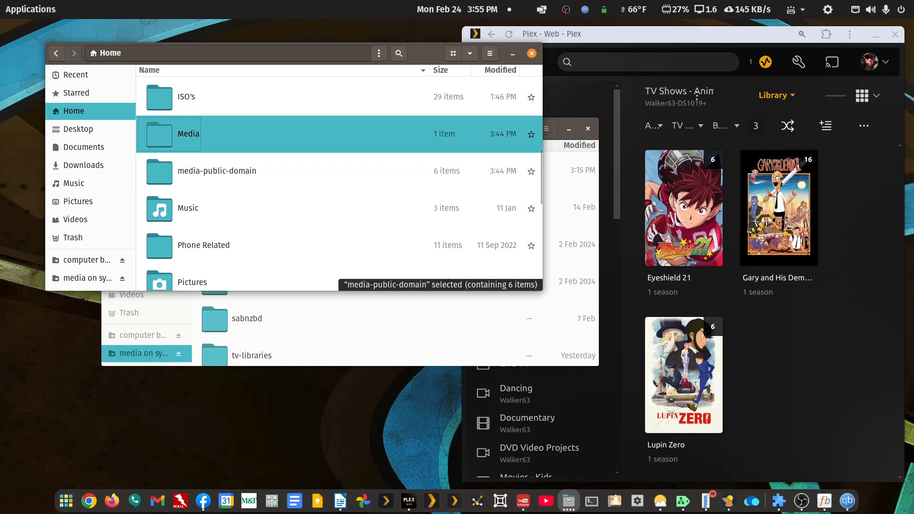
{"action": "double_click", "coordinate": [196, 100]}
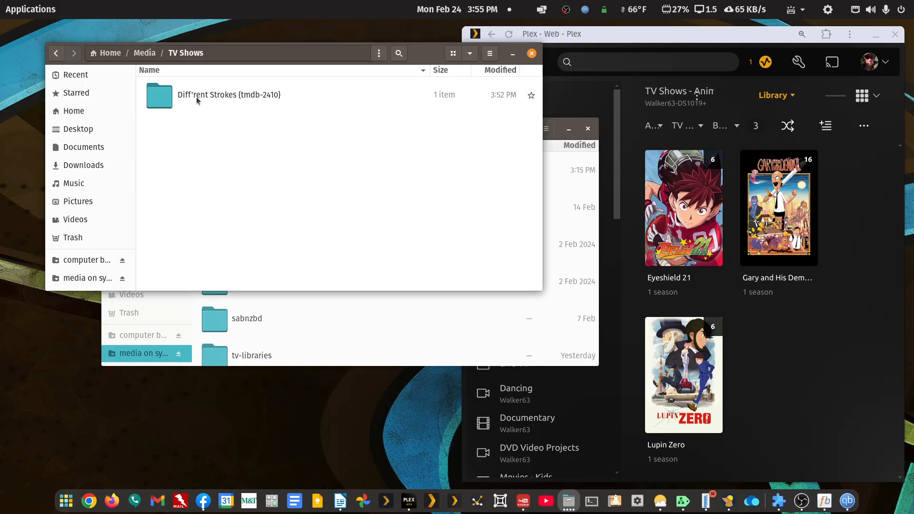
{"action": "right_click", "coordinate": [197, 98]}
{"action": "left_click", "coordinate": [220, 176]}
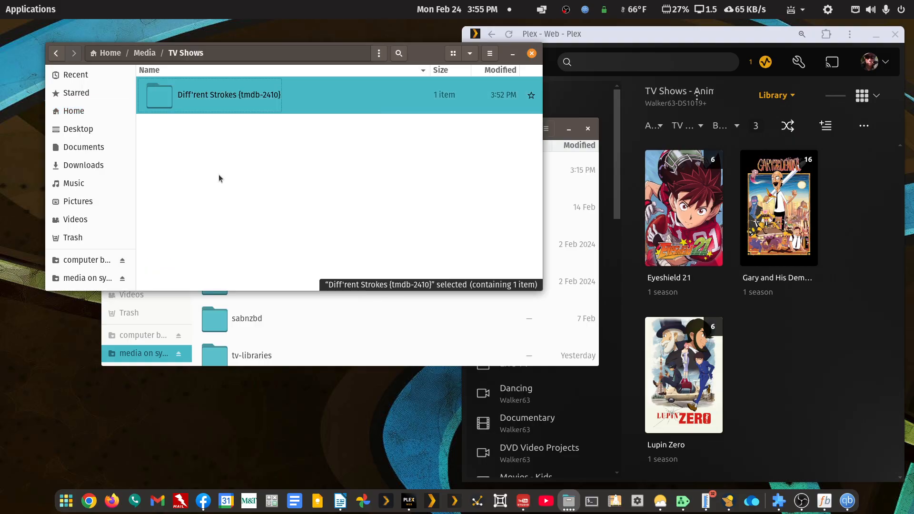
Close the TV Shows window and paste the copied folder into the root of the "media on syno1019.local" share.
{"action": "left_click", "coordinate": [532, 53]}
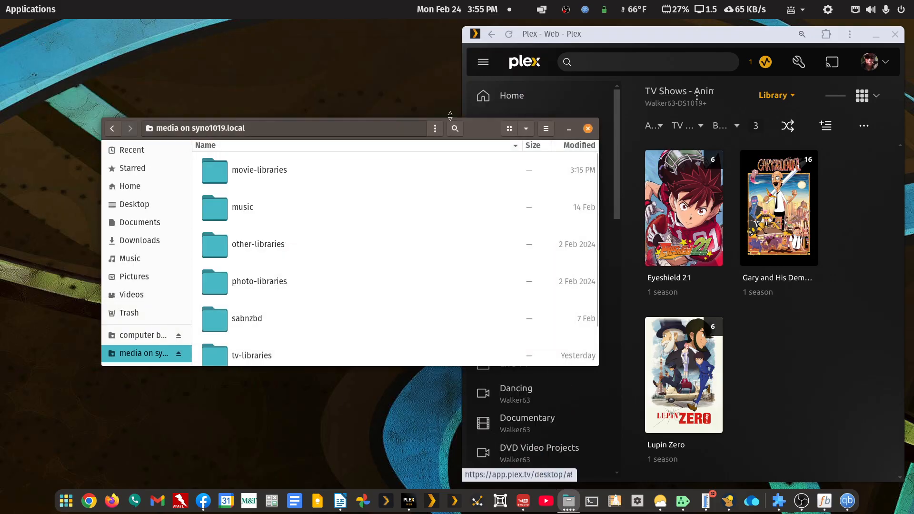
{"action": "double_click", "coordinate": [476, 126]}
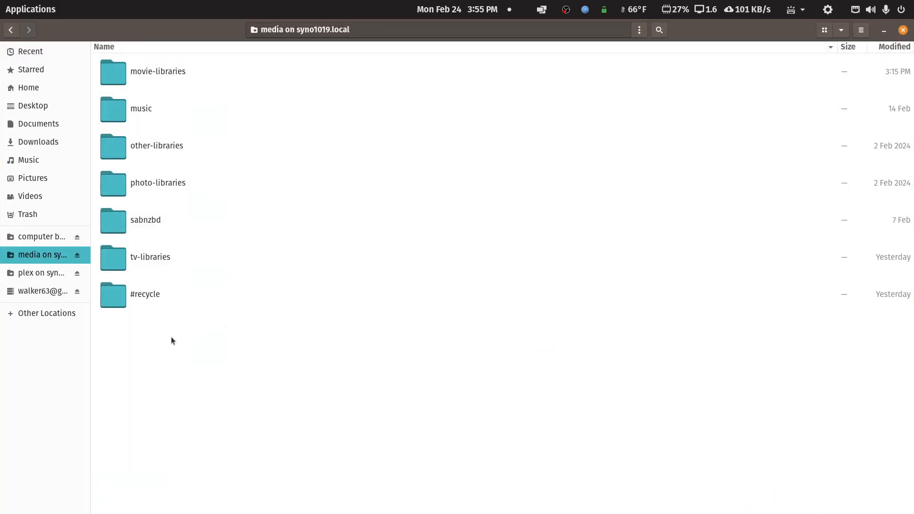
{"action": "right_click", "coordinate": [154, 365]}
{"action": "left_click", "coordinate": [188, 403]}
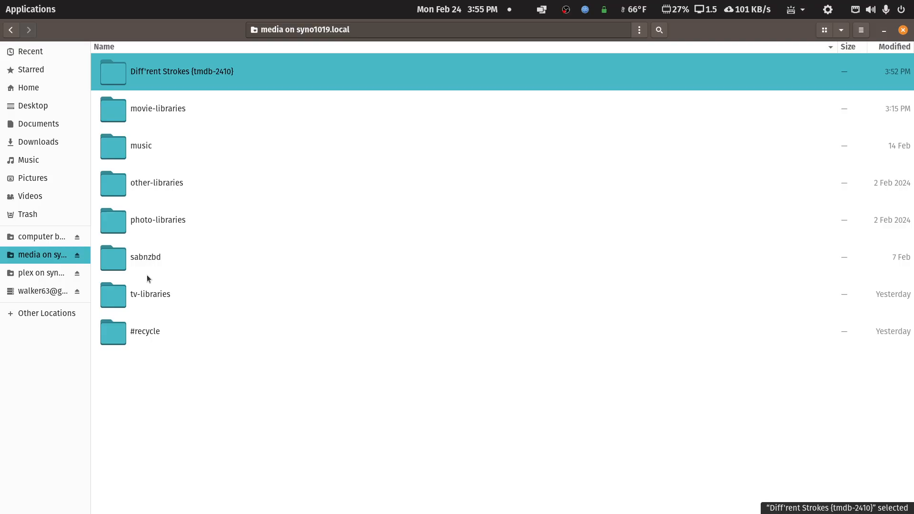
Copy the share's "Diff'rent Strokes {tmdb-2410}" folder into tv-libraries.
{"action": "right_click", "coordinate": [170, 75]}
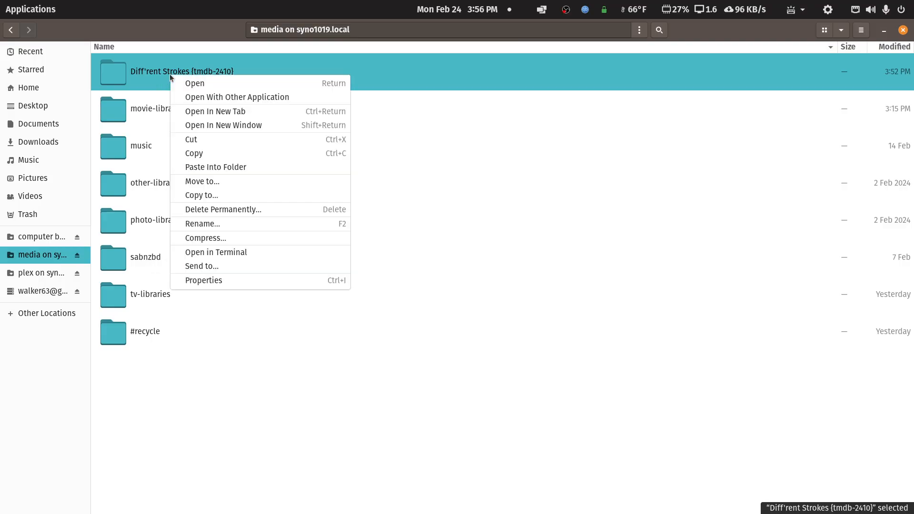
{"action": "left_click", "coordinate": [195, 153]}
{"action": "right_click", "coordinate": [149, 294]}
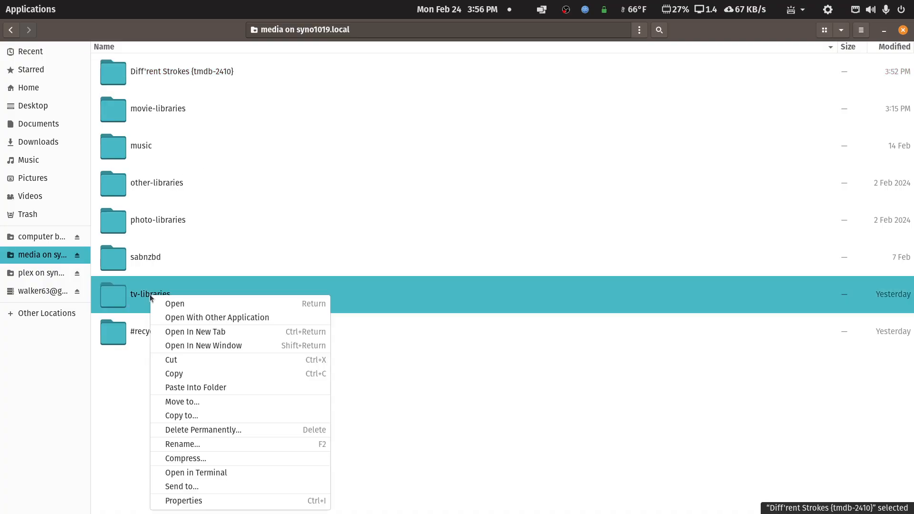
{"action": "left_click", "coordinate": [193, 388]}
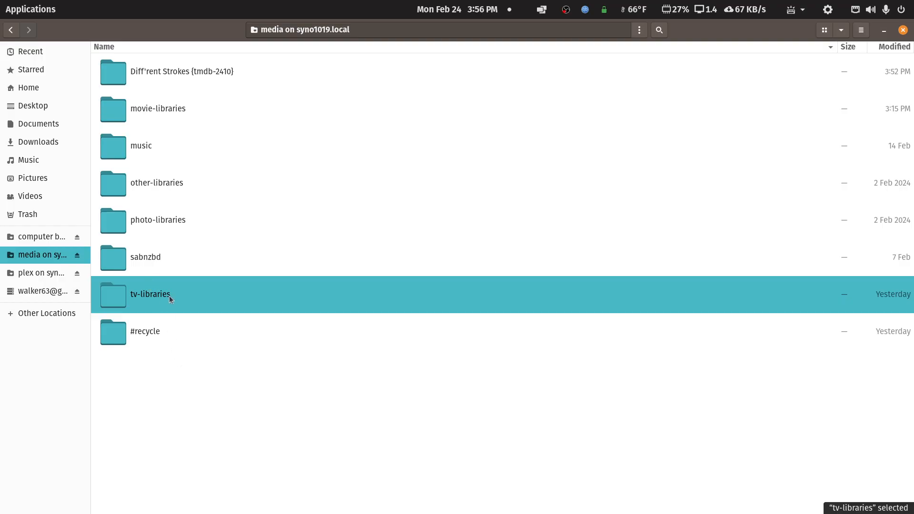
Open the "Diff'rent Strokes {tmdb-2410}" folder at the share's root with FileBot.
{"action": "right_click", "coordinate": [183, 78]}
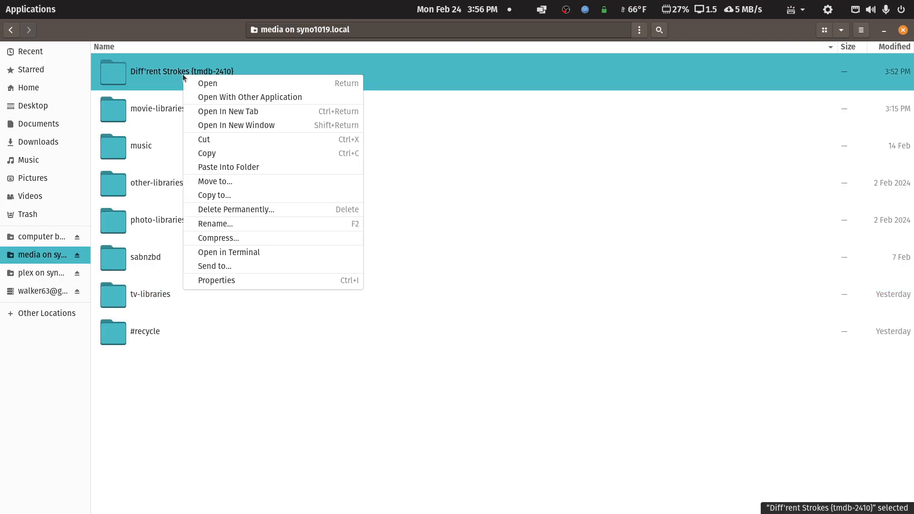
{"action": "left_click", "coordinate": [229, 98]}
{"action": "left_click", "coordinate": [530, 180]}
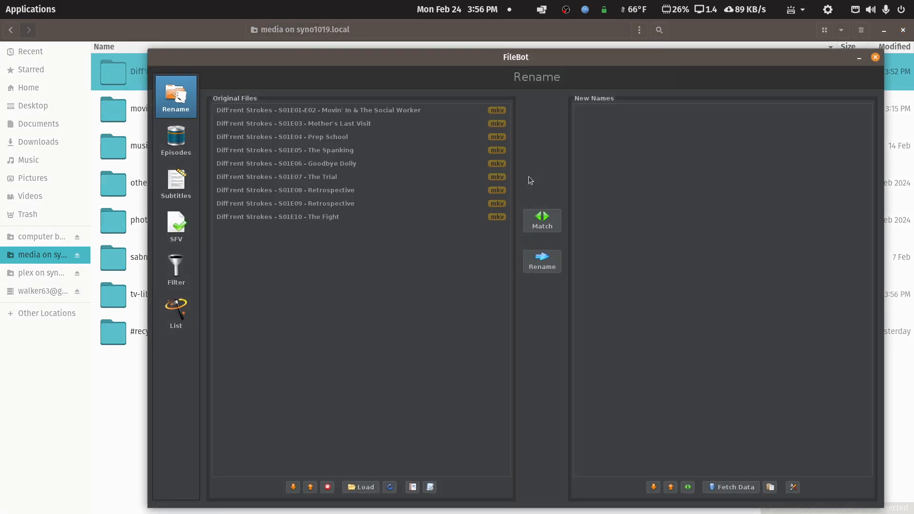
Apply the "Organize Episodes for Plex" preset to the loaded episodes and try to rename them on the network share.
{"action": "left_click", "coordinate": [431, 487]}
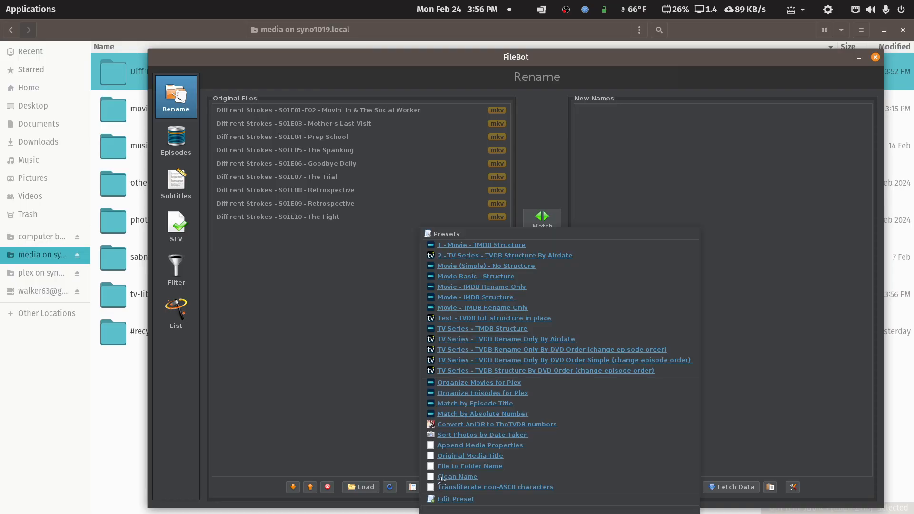
{"action": "left_click", "coordinate": [475, 395]}
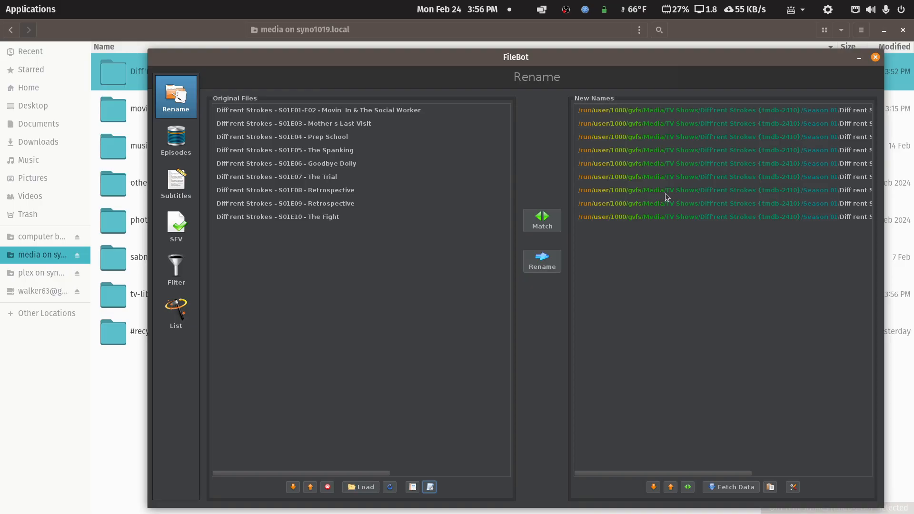
{"action": "left_click", "coordinate": [541, 265]}
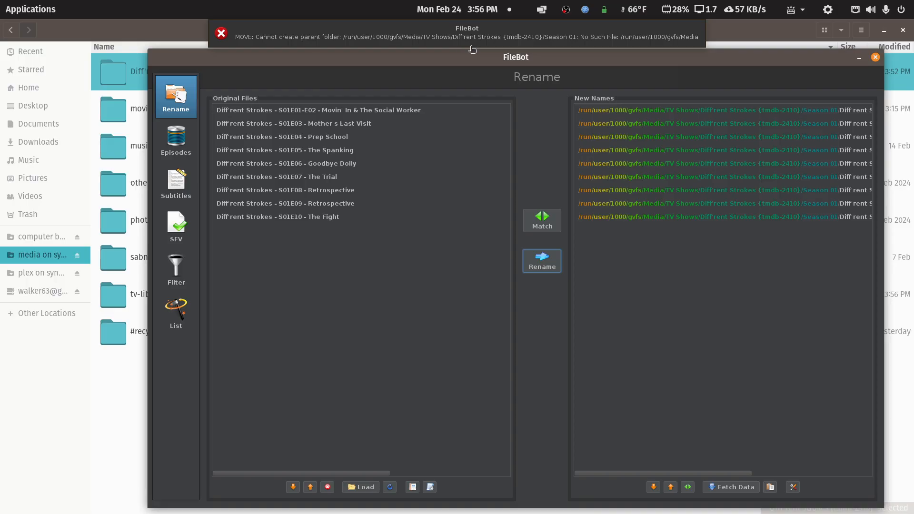
{"action": "left_click", "coordinate": [224, 37]}
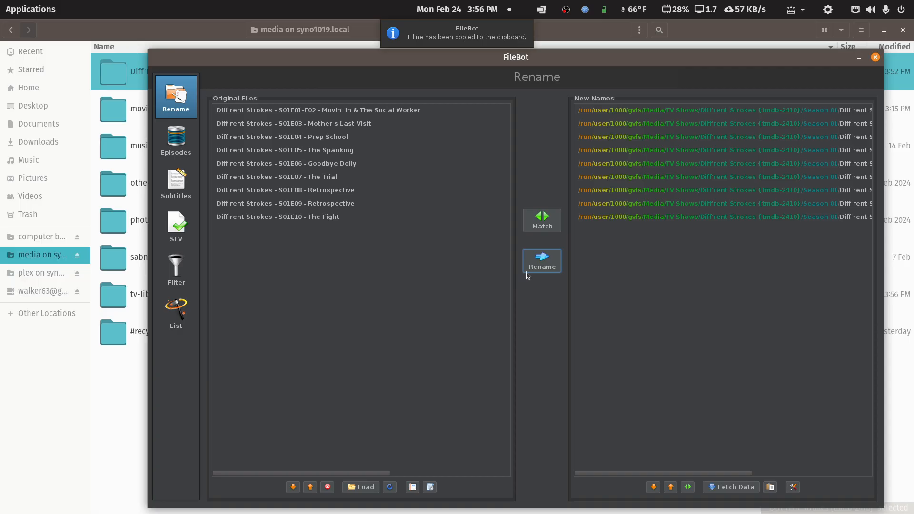
Apply the "TV Series - TMDB Structure" preset to the loaded episodes, rename them on the network share and close FileBot.
{"action": "left_click", "coordinate": [431, 487]}
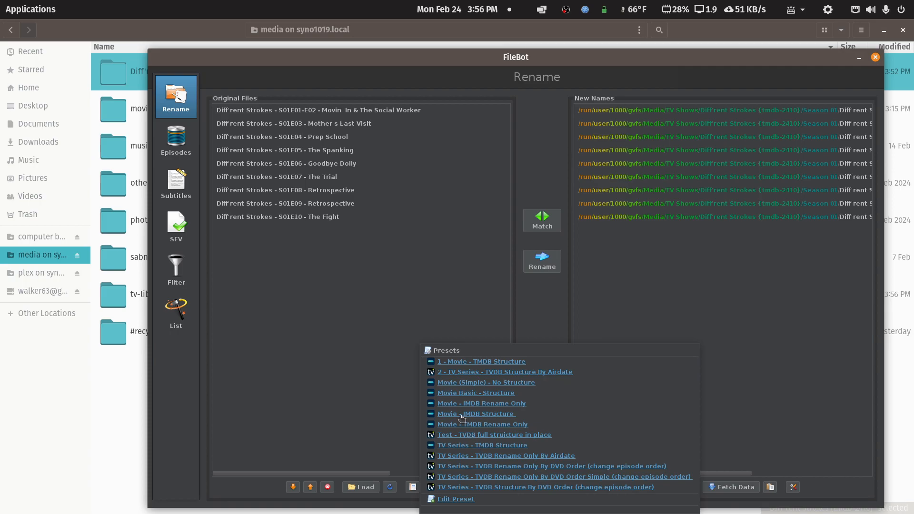
{"action": "left_click", "coordinate": [489, 446]}
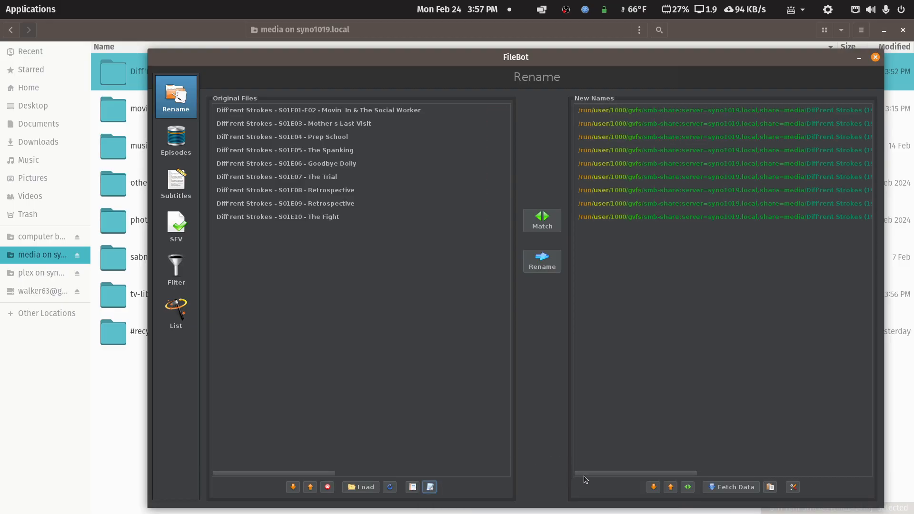
{"action": "left_click_drag", "start_coordinate": [690, 474], "coordinate": [531, 432]}
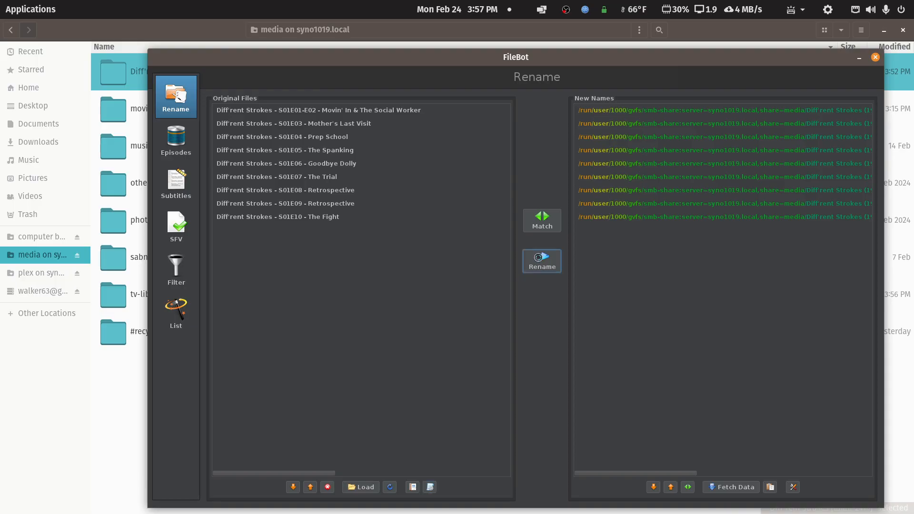
{"action": "left_click", "coordinate": [542, 261]}
{"action": "left_click", "coordinate": [875, 57]}
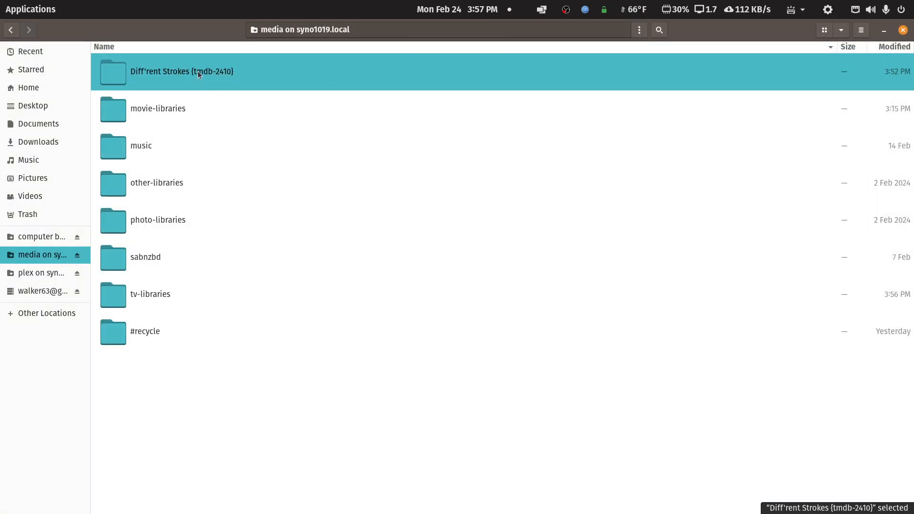
Refresh the share's root, check the episode file names in Season 01 of "Diff'rent Strokes (1978) {tmdb-2410}", and return to the root.
{"action": "key", "text": "ctrl+r"}
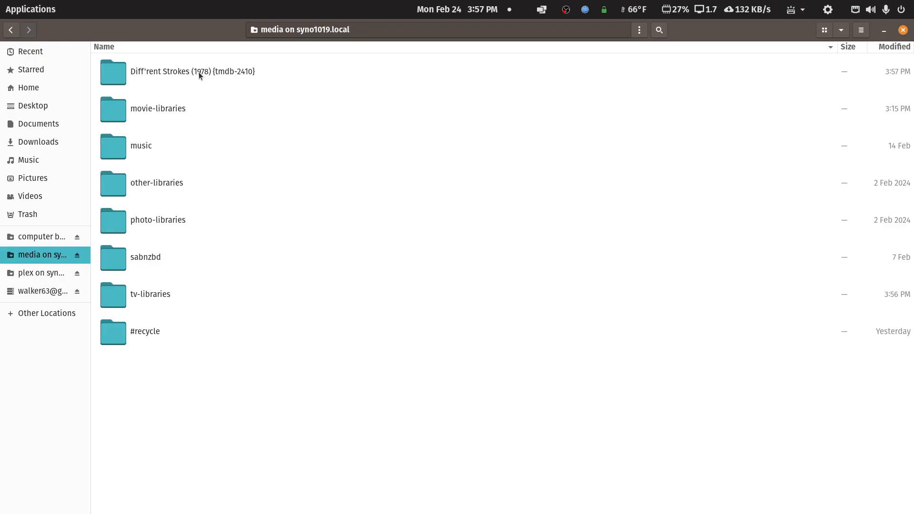
{"action": "double_click", "coordinate": [198, 72]}
{"action": "double_click", "coordinate": [134, 76]}
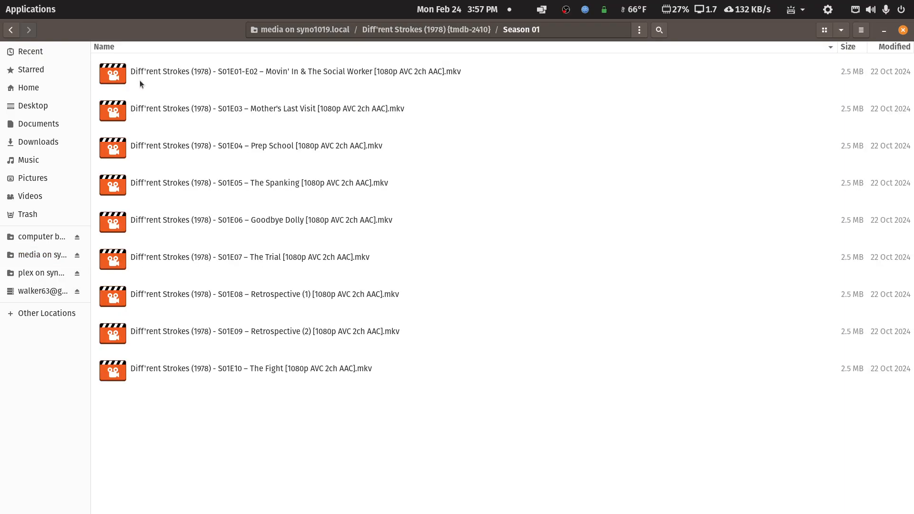
{"action": "left_click", "coordinate": [10, 32]}
{"action": "left_click", "coordinate": [11, 31]}
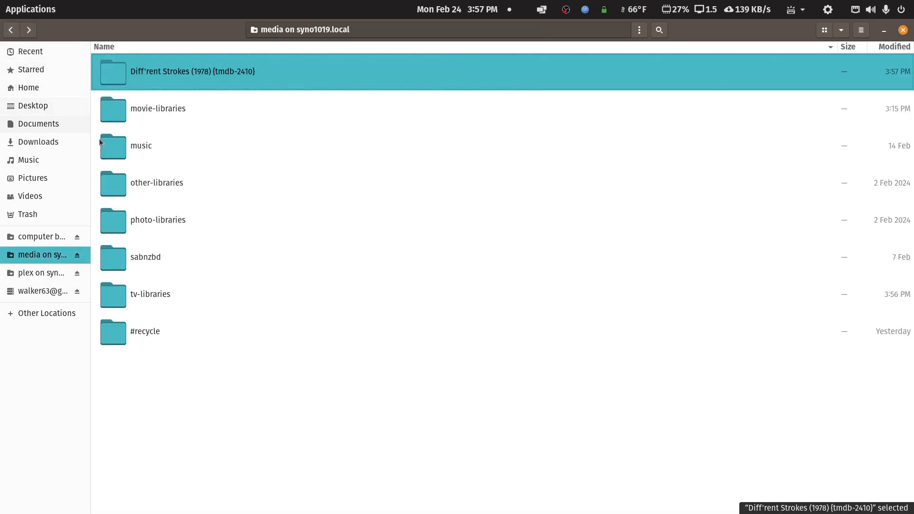